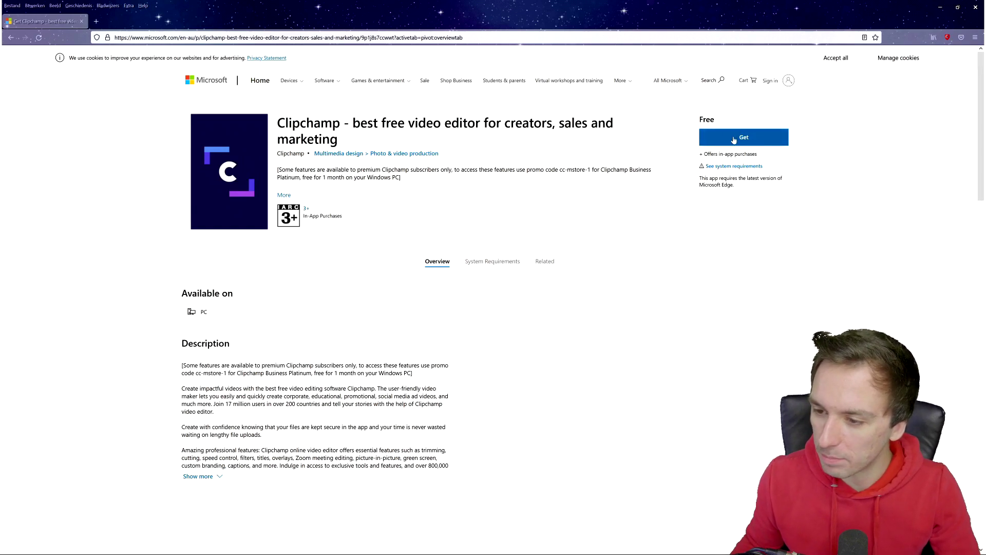
Get the free Clipchamp app from Microsoft Store and install it on the chosen device.
{"action": "left_click", "coordinate": [744, 140]}
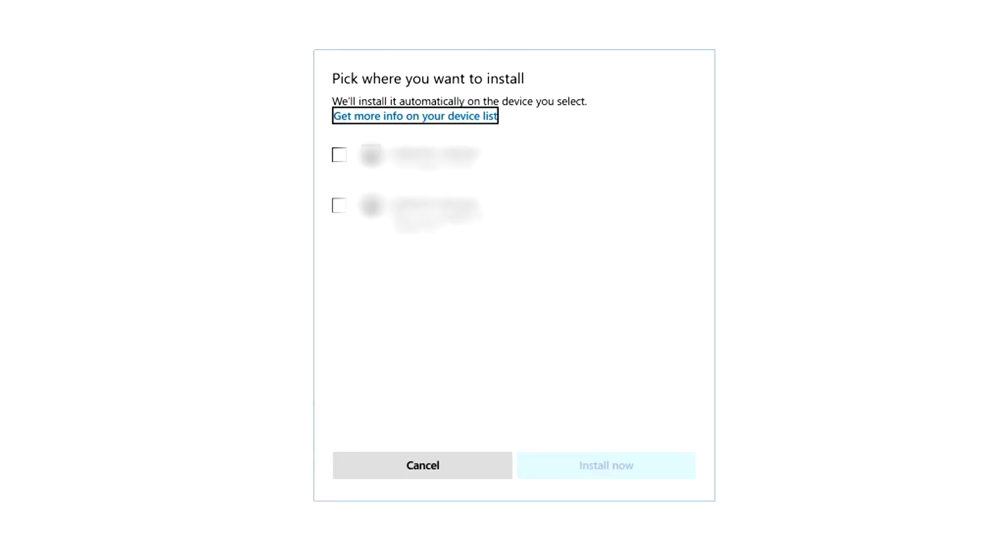
{"action": "left_click", "coordinate": [339, 205]}
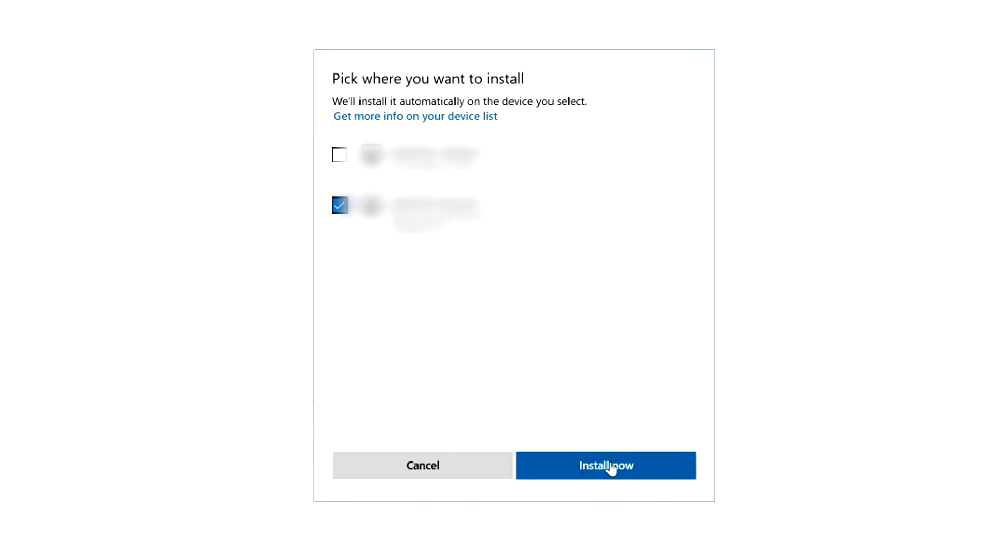
{"action": "left_click", "coordinate": [624, 475]}
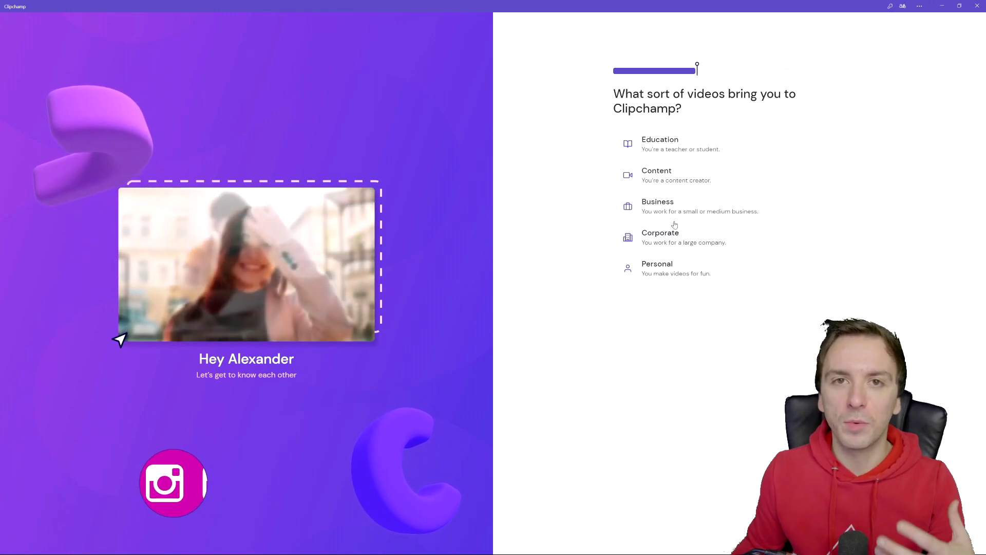
Answer the onboarding questions with Content and a creator type to reach Home.
{"action": "left_click", "coordinate": [675, 177]}
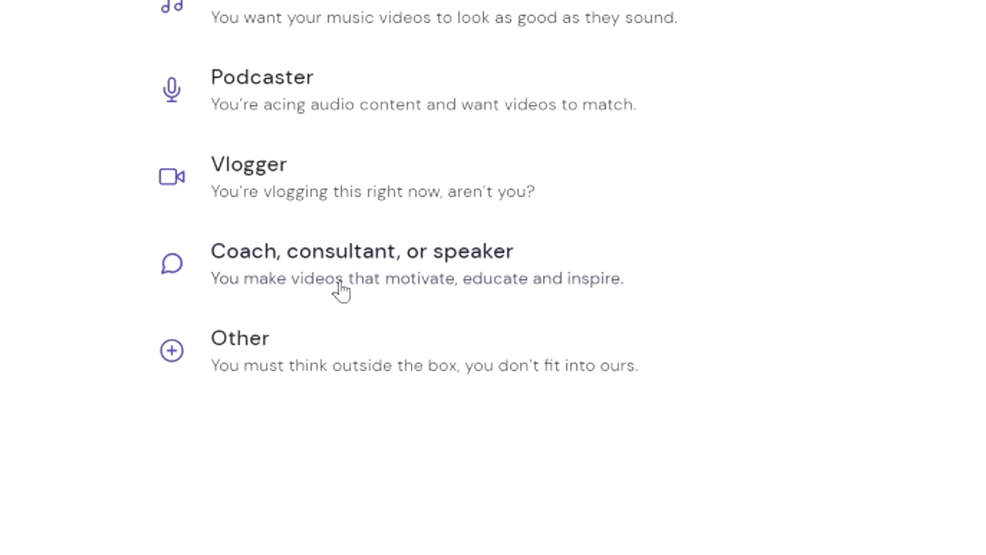
{"action": "left_click", "coordinate": [366, 264]}
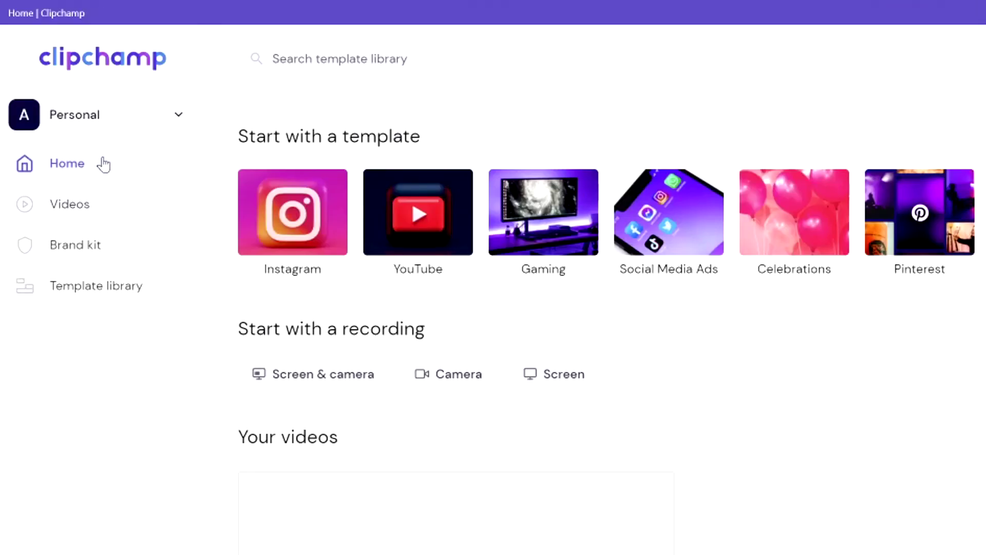
From the template library, create a new personal video project.
{"action": "left_click", "coordinate": [110, 284]}
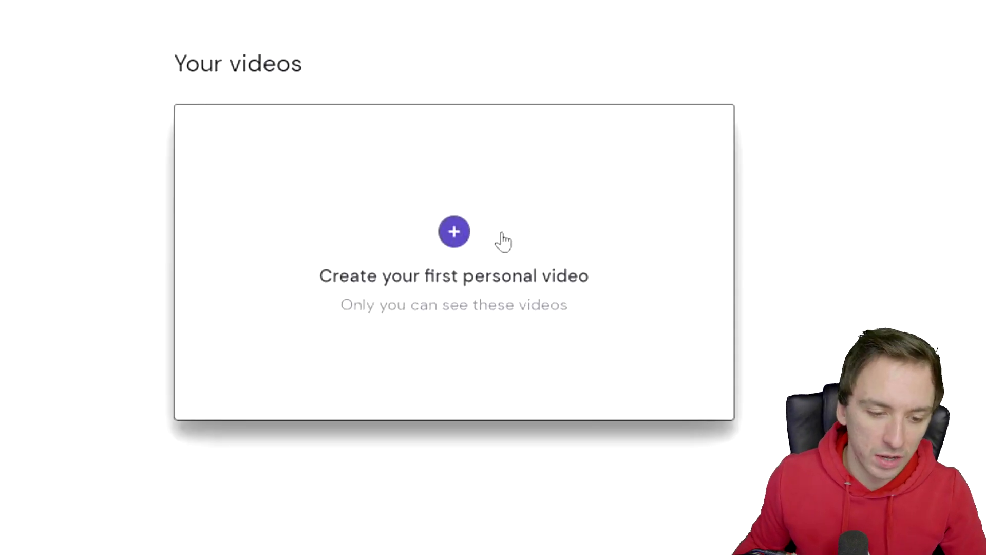
{"action": "left_click", "coordinate": [454, 231]}
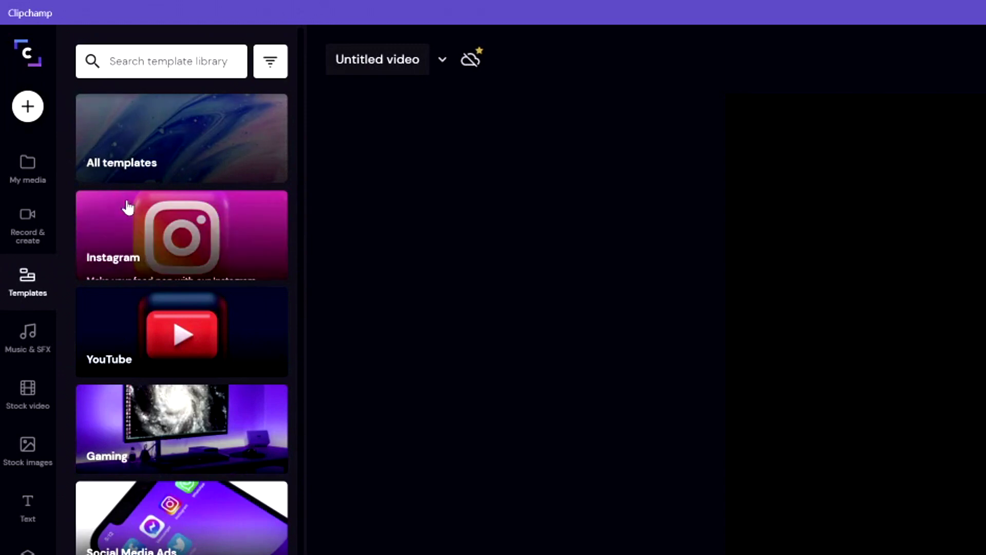
Show the Record & create options from My media in the editor sidebar.
{"action": "left_click", "coordinate": [23, 169]}
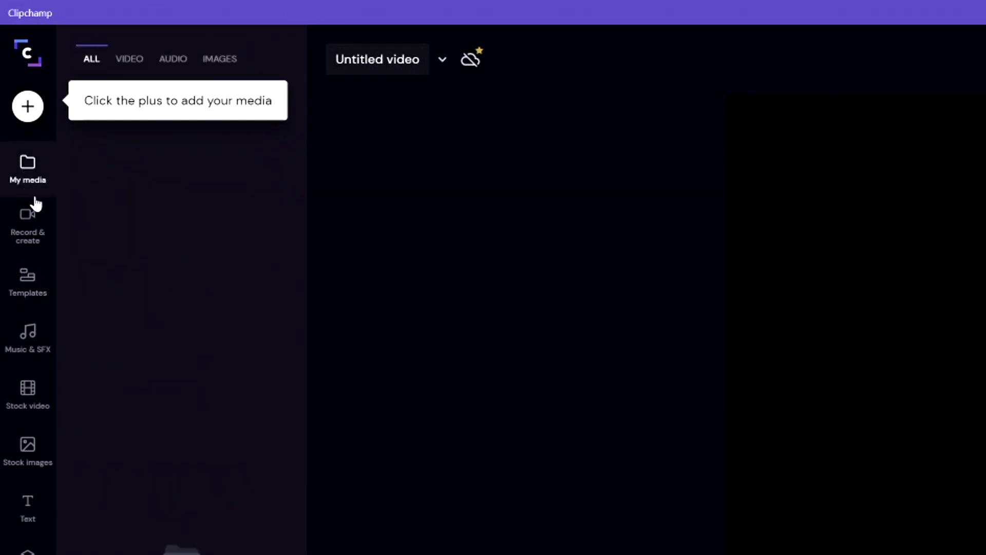
{"action": "left_click", "coordinate": [29, 237]}
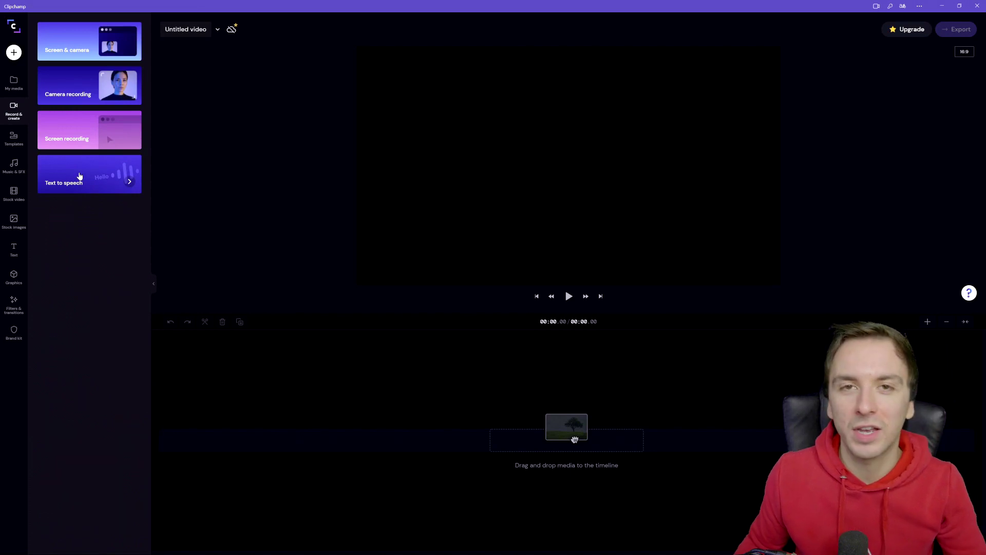
Create text to speech reading 'In this tutorial, I'm going to guide you through Clipchamp' with voice Guy - Masculine.
{"action": "left_click", "coordinate": [79, 177]}
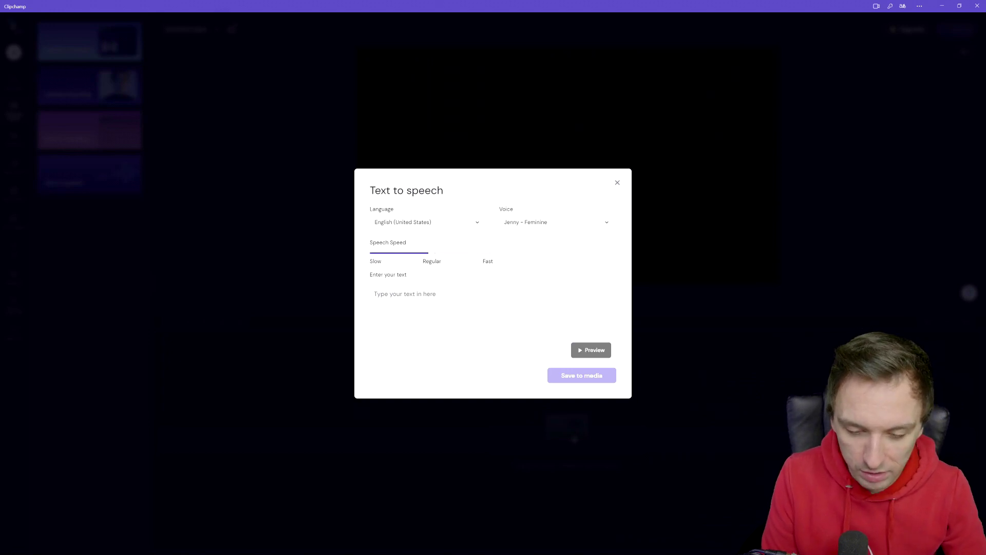
{"action": "type", "text": "I"}
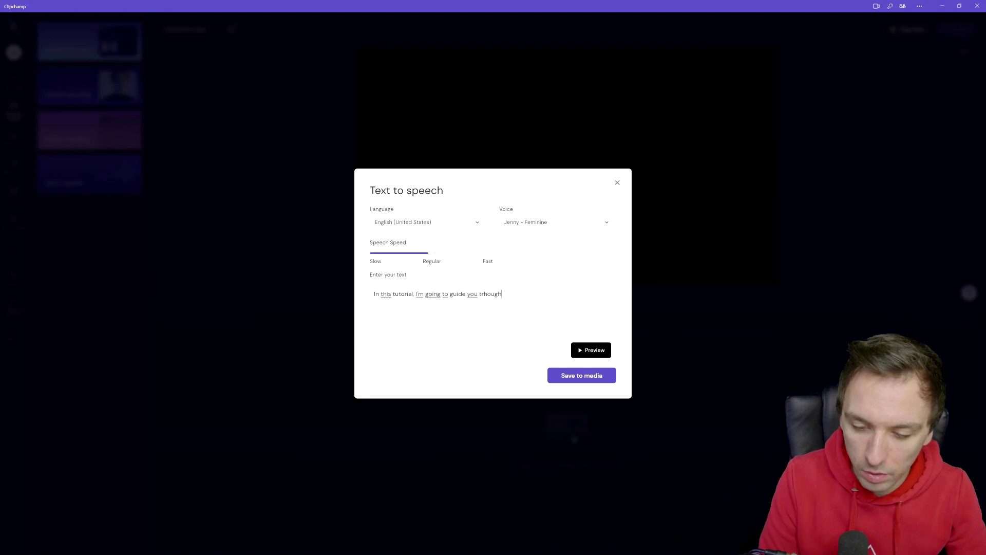
{"action": "type", "text": "n this tutorial, I'm going to guide you through Clipchamp"}
{"action": "left_click", "coordinate": [422, 219]}
{"action": "scroll", "coordinate": [426, 270], "scroll_direction": "down", "scroll_amount": 3}
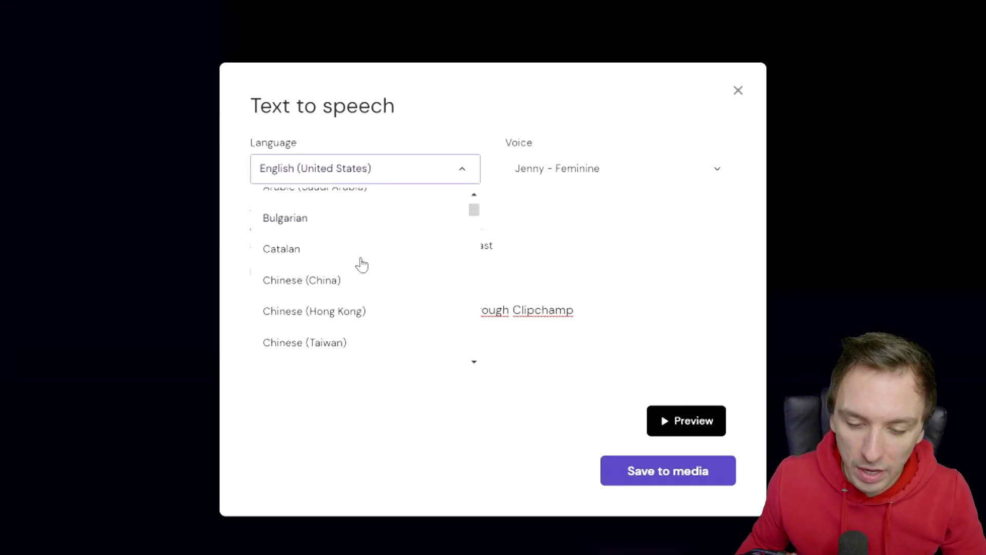
{"action": "scroll", "coordinate": [363, 257], "scroll_direction": "down", "scroll_amount": 3}
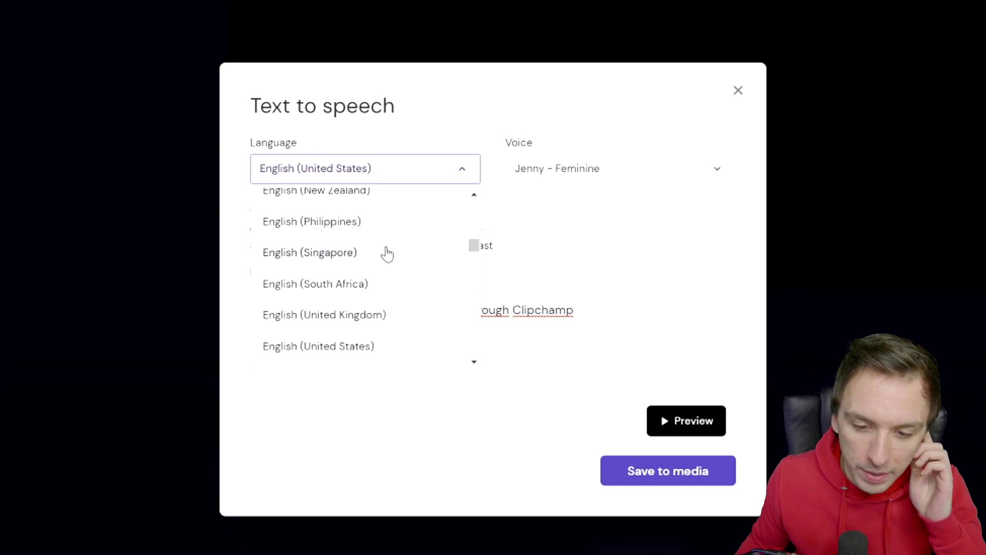
{"action": "scroll", "coordinate": [384, 241], "scroll_direction": "up", "scroll_amount": 2}
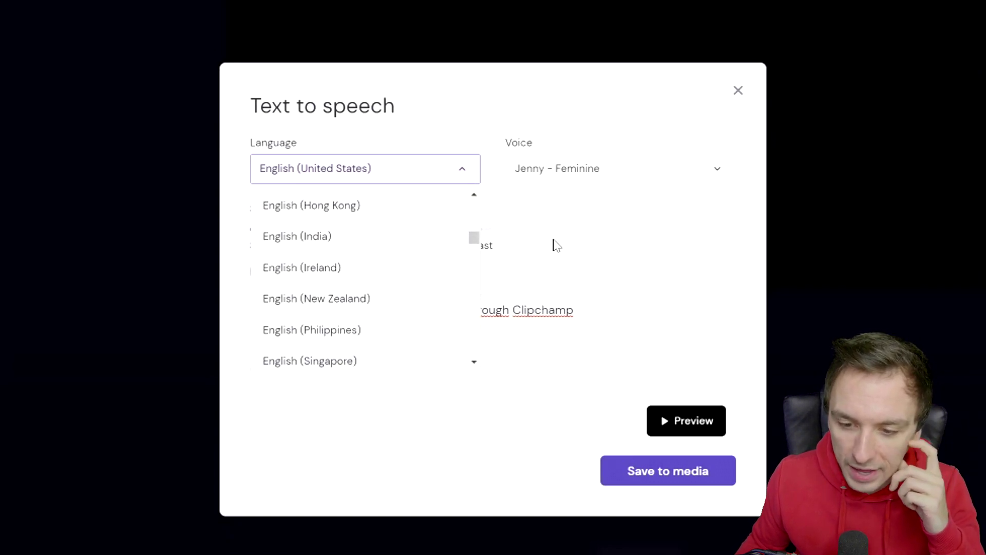
{"action": "left_click", "coordinate": [576, 172]}
{"action": "scroll", "coordinate": [594, 229], "scroll_direction": "down", "scroll_amount": 2}
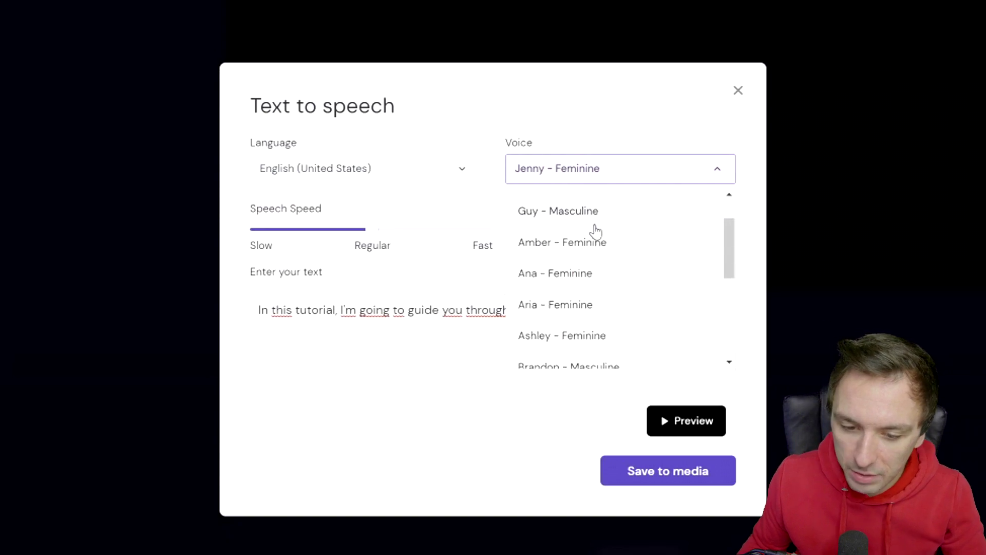
{"action": "scroll", "coordinate": [594, 229], "scroll_direction": "up", "scroll_amount": 2}
{"action": "left_click", "coordinate": [391, 173]}
{"action": "left_click", "coordinate": [404, 181]}
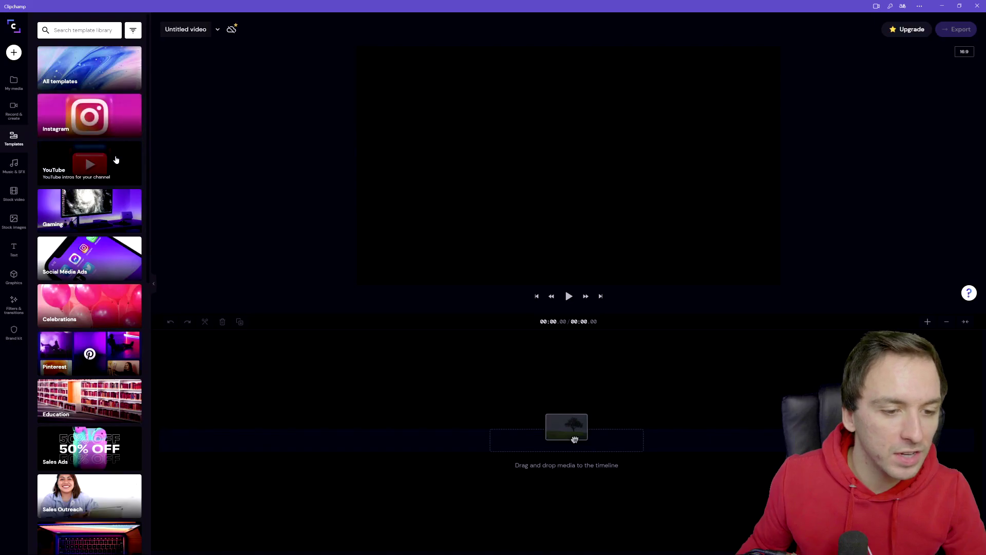
Browse the YouTube template category and its intro templates.
{"action": "left_click", "coordinate": [234, 22]}
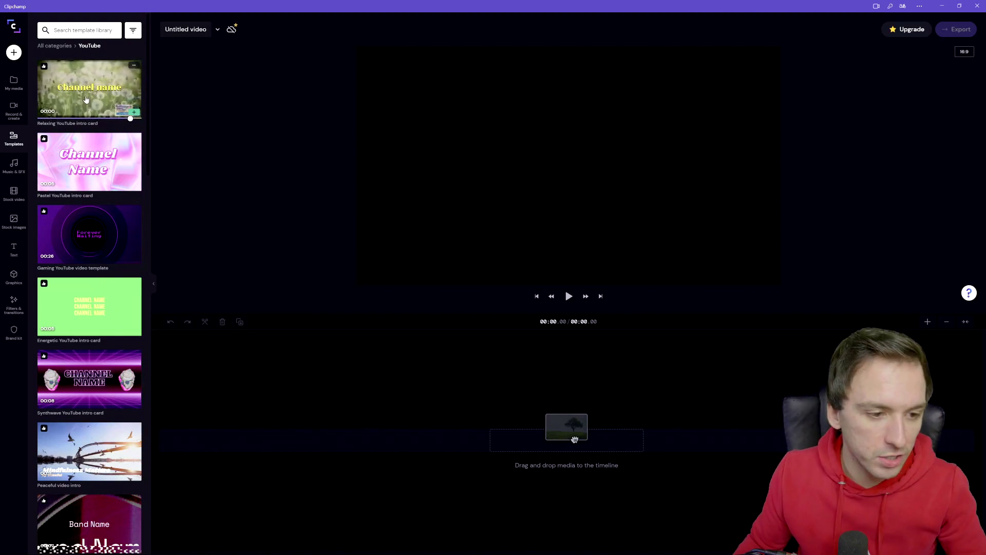
{"action": "scroll", "coordinate": [105, 144], "scroll_direction": "down", "scroll_amount": 15}
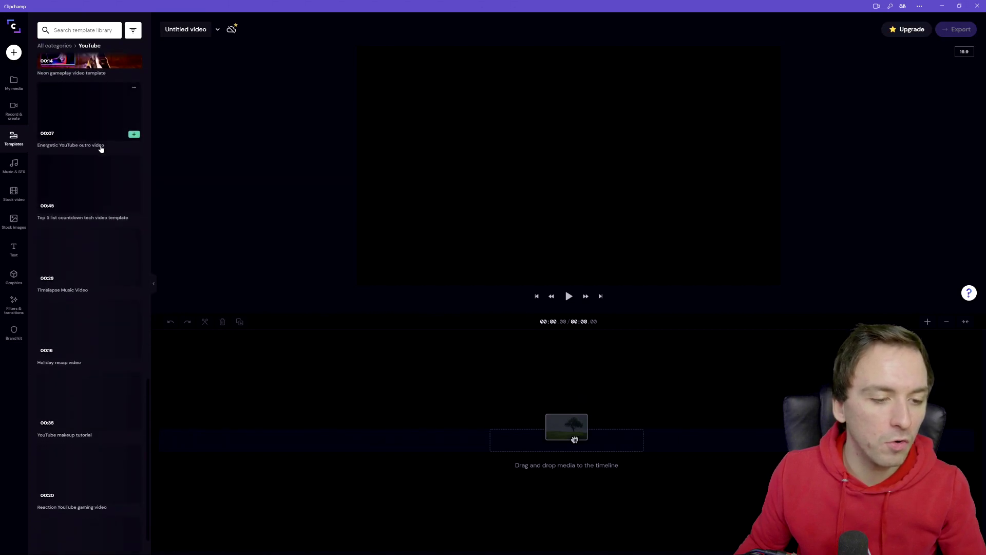
{"action": "scroll", "coordinate": [101, 149], "scroll_direction": "up", "scroll_amount": 15}
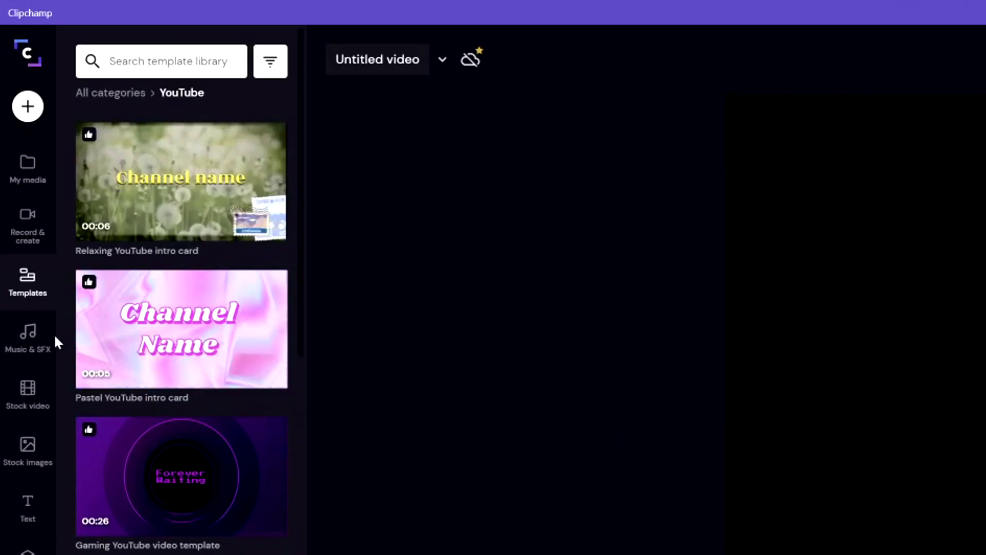
Browse the Music & SFX and stock image libraries, then show the Text title styles.
{"action": "left_click", "coordinate": [11, 167]}
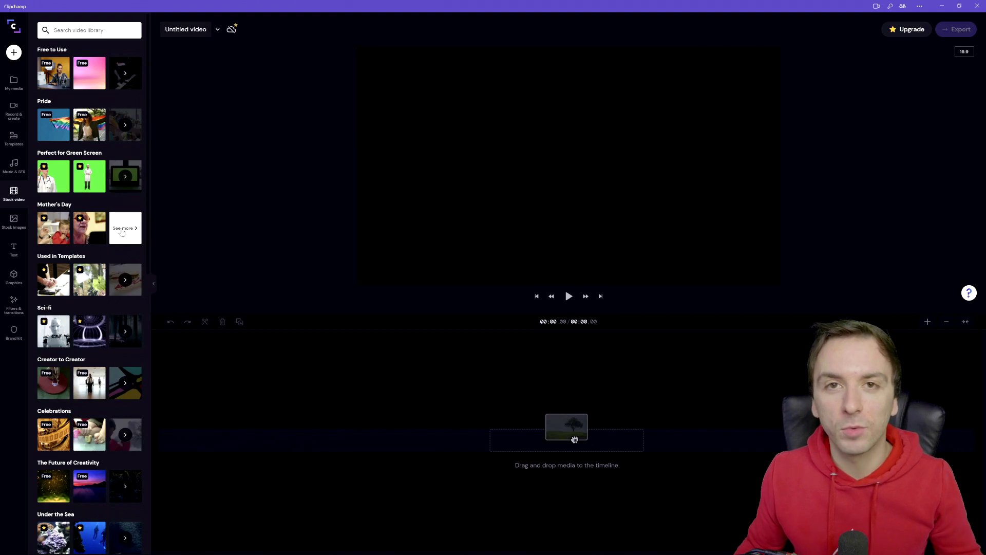
{"action": "scroll", "coordinate": [72, 154], "scroll_direction": "down", "scroll_amount": 3}
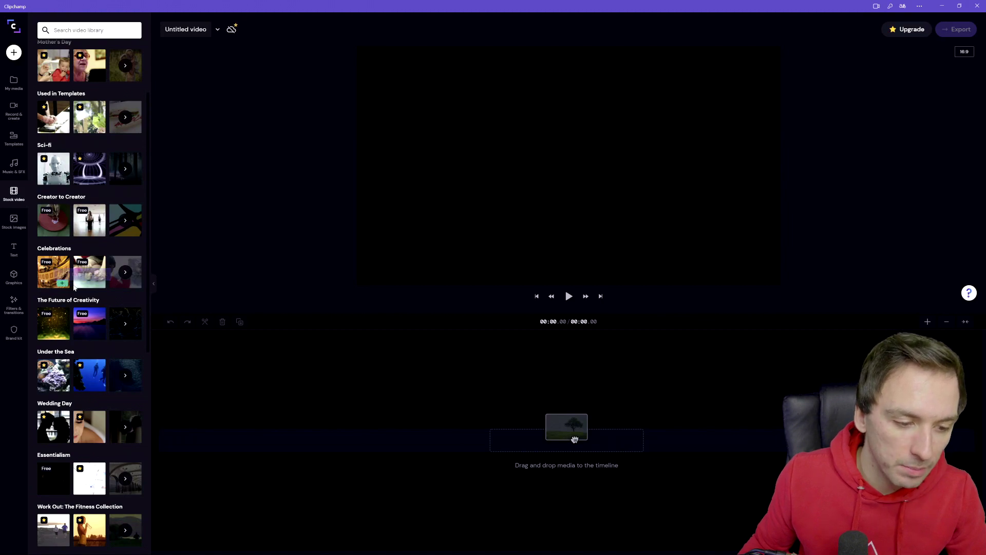
{"action": "scroll", "coordinate": [81, 259], "scroll_direction": "down", "scroll_amount": 18}
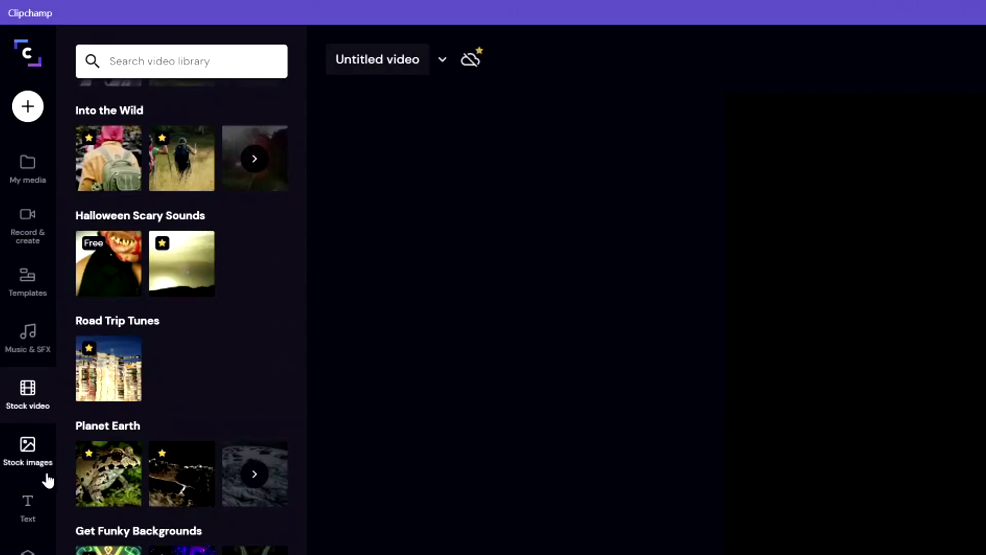
{"action": "left_click", "coordinate": [14, 222]}
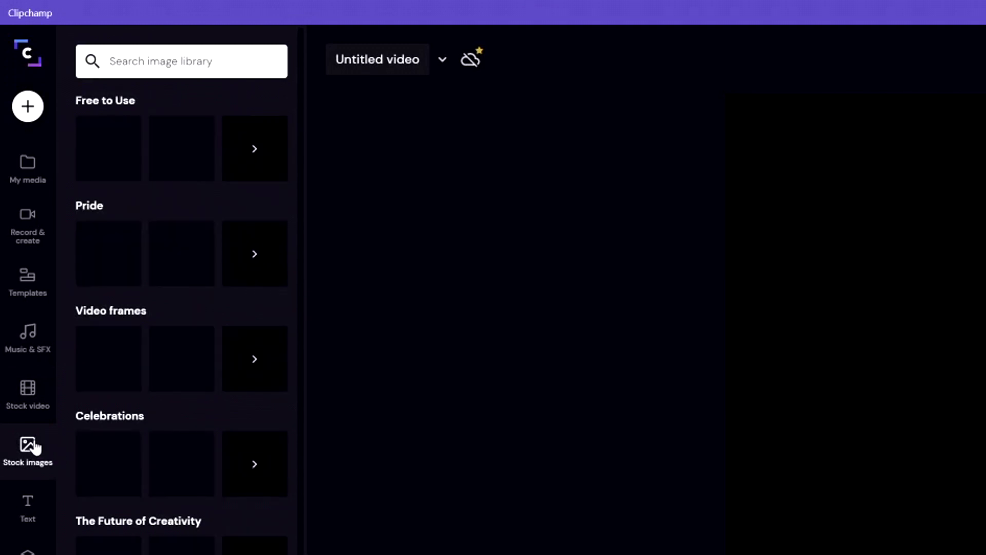
{"action": "scroll", "coordinate": [138, 205], "scroll_direction": "down", "scroll_amount": 6}
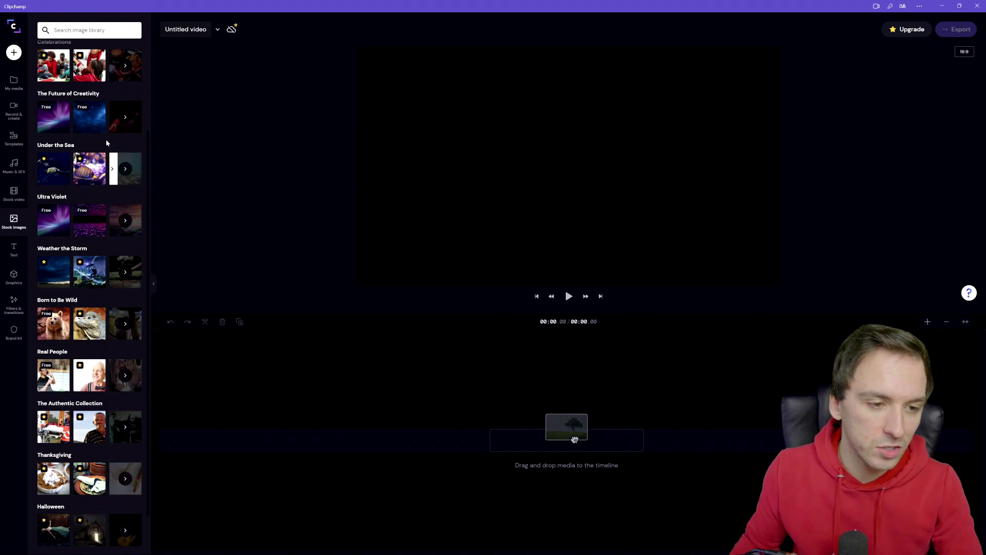
{"action": "left_click", "coordinate": [14, 250]}
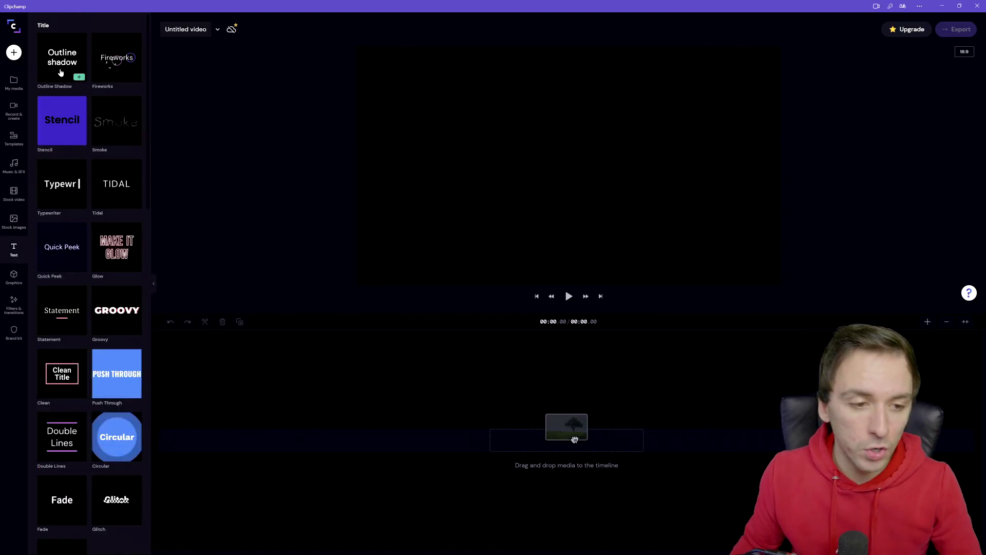
Add the Smoke title to the timeline and keep it centred in the frame.
{"action": "left_click_drag", "start_coordinate": [575, 440], "coordinate": [568, 439]}
{"action": "left_click", "coordinate": [269, 439]}
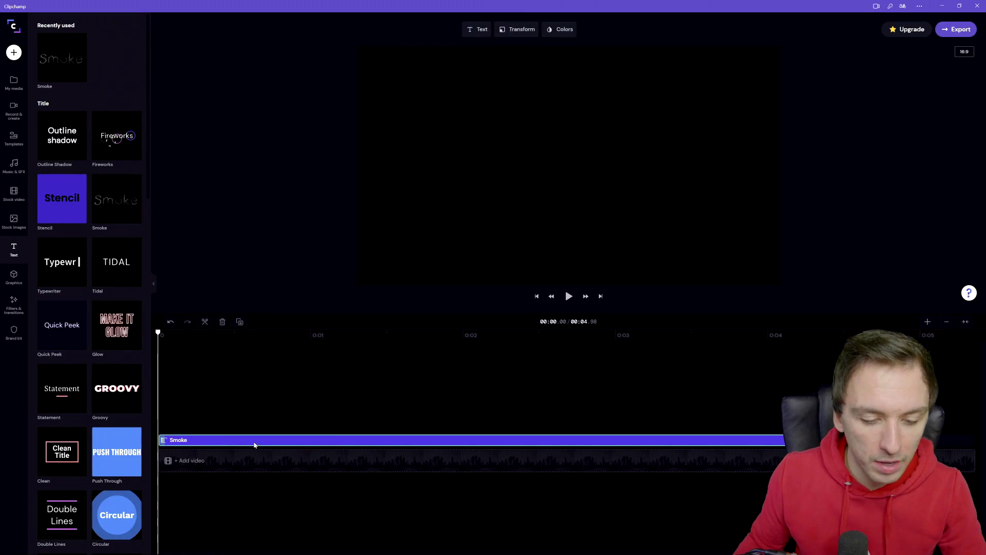
{"action": "left_click", "coordinate": [482, 391]}
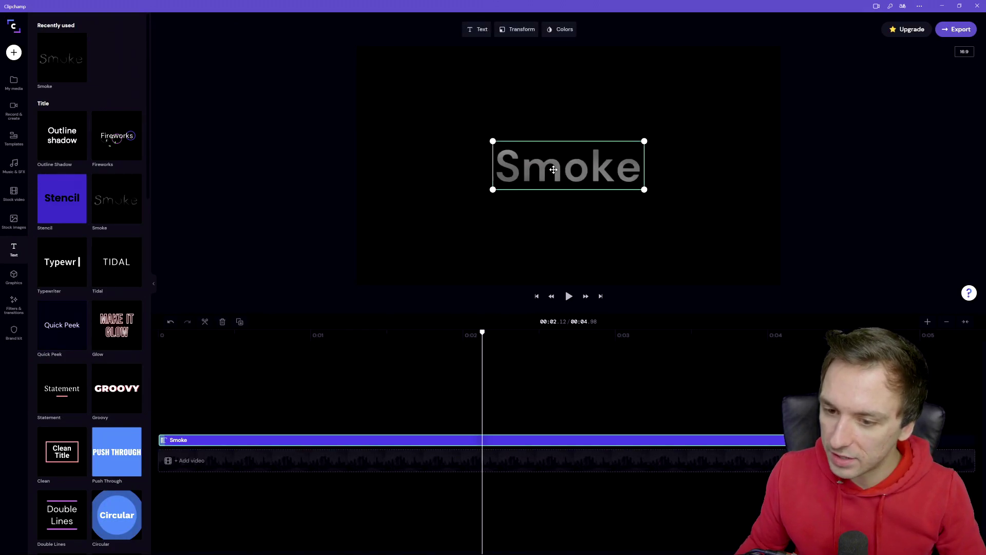
{"action": "left_click_drag", "start_coordinate": [554, 170], "coordinate": [575, 168]}
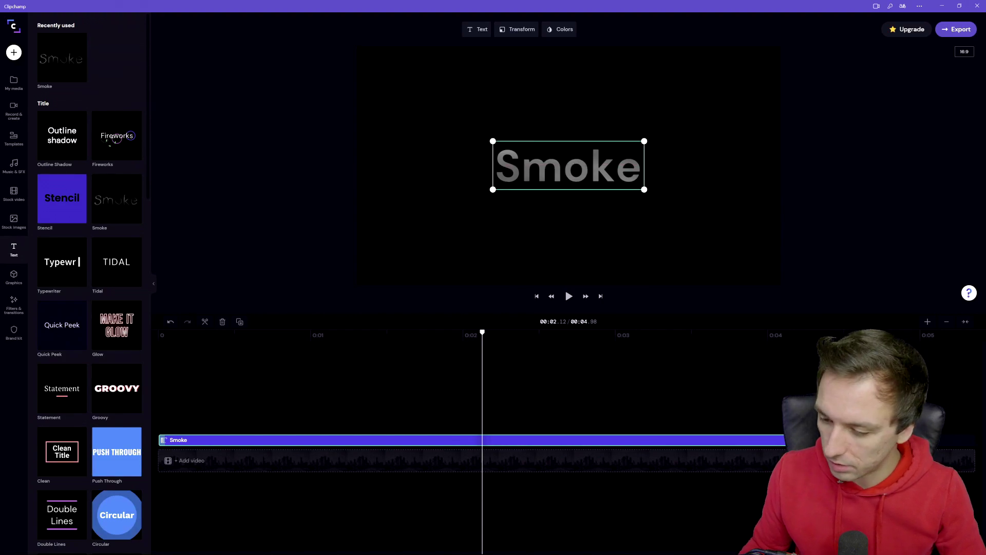
Change the title text to the creator's channel name in Bebas Neue font.
{"action": "left_click", "coordinate": [479, 31]}
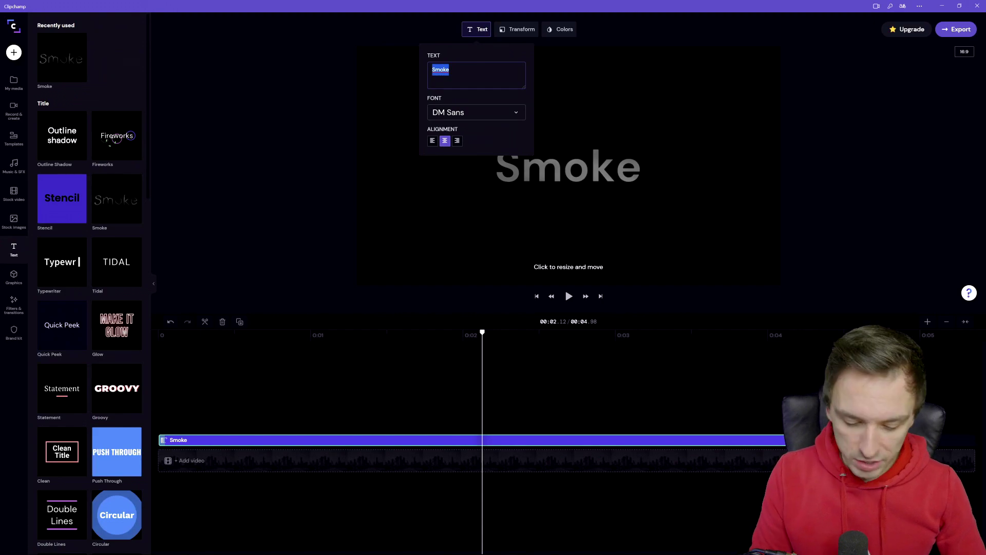
{"action": "type", "text": "JustAlexHalford"}
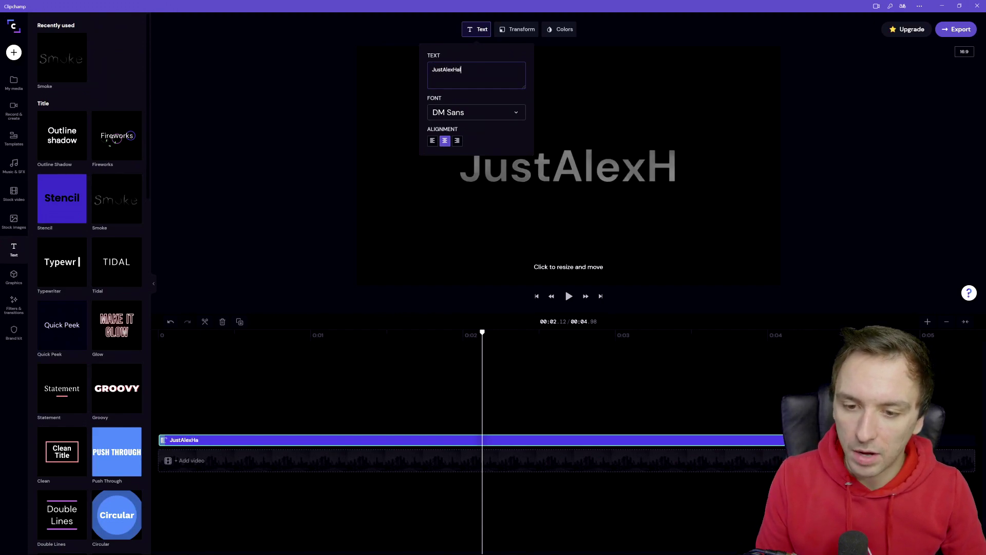
{"action": "left_click", "coordinate": [476, 114]}
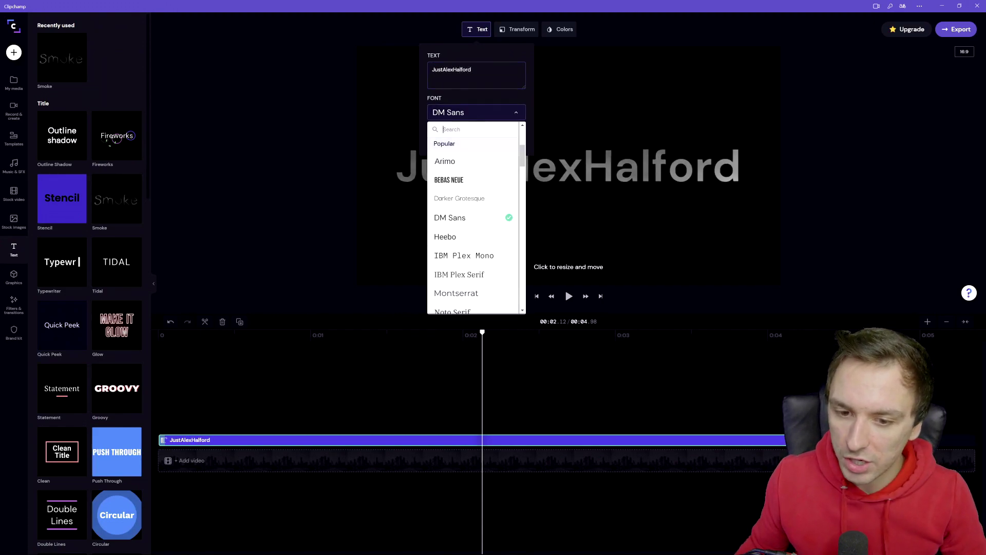
{"action": "left_click", "coordinate": [474, 181]}
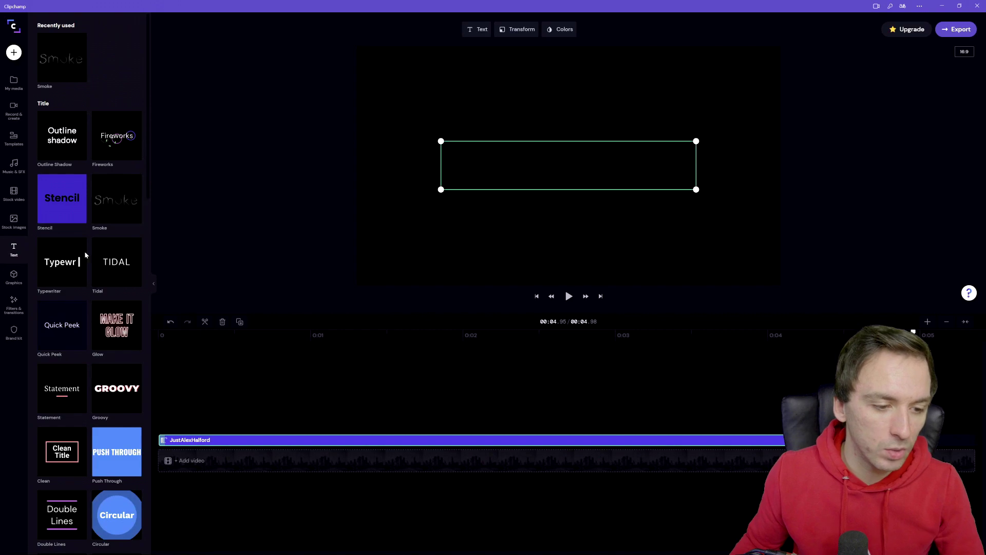
Add the Groovy overlay from Graphics and place it at 0:01–0:02.
{"action": "left_click", "coordinate": [14, 280]}
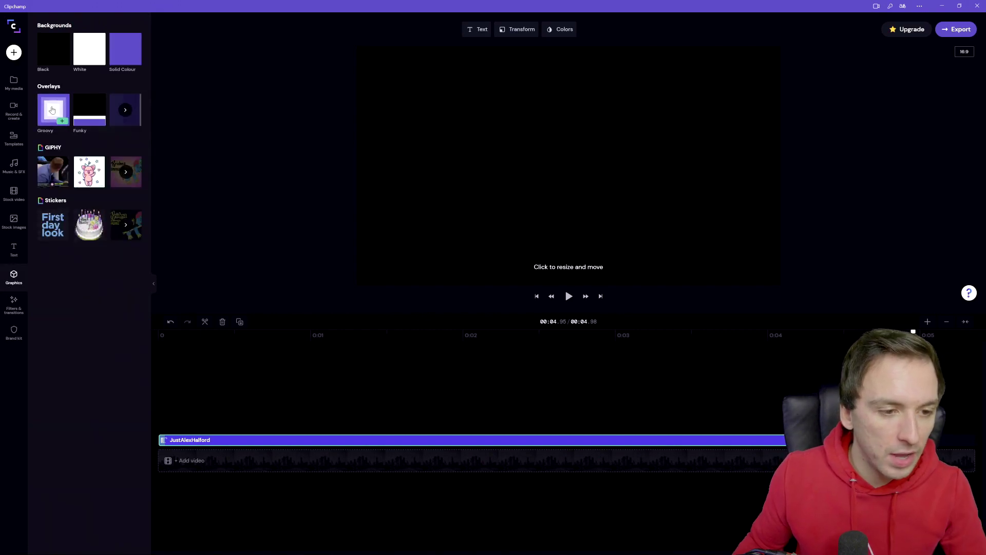
{"action": "left_click_drag", "start_coordinate": [53, 109], "coordinate": [280, 482]}
{"action": "left_click_drag", "start_coordinate": [325, 453], "coordinate": [374, 449]}
Play the video from the start and from 0:01 to preview the overlay.
{"action": "left_click", "coordinate": [551, 297]}
{"action": "key", "text": "space"}
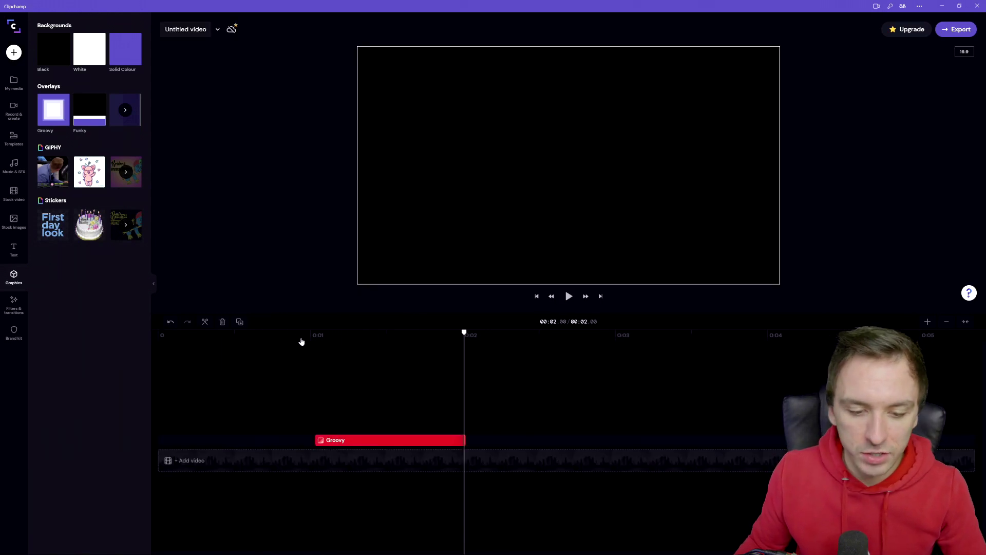
{"action": "left_click", "coordinate": [302, 342]}
{"action": "key", "text": "space"}
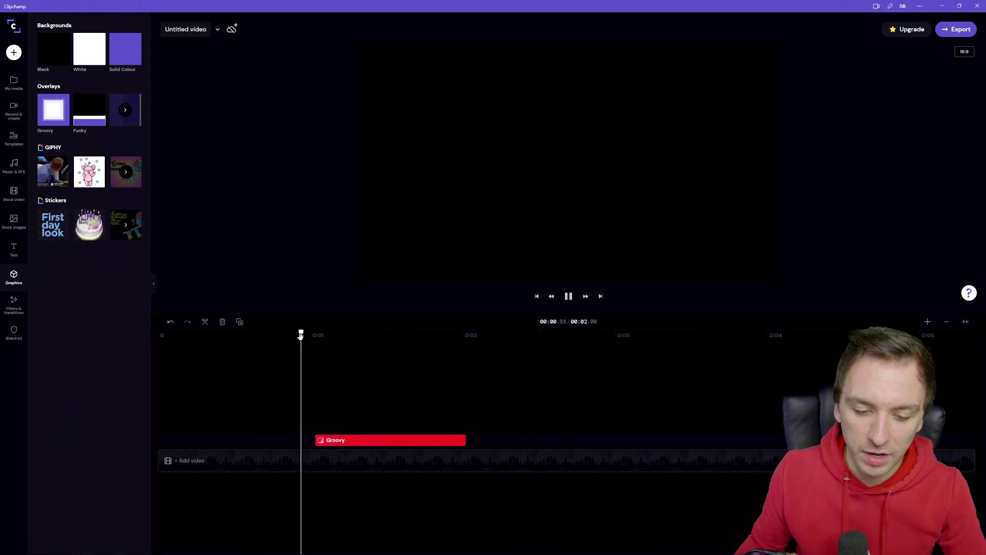
{"action": "key", "text": "space"}
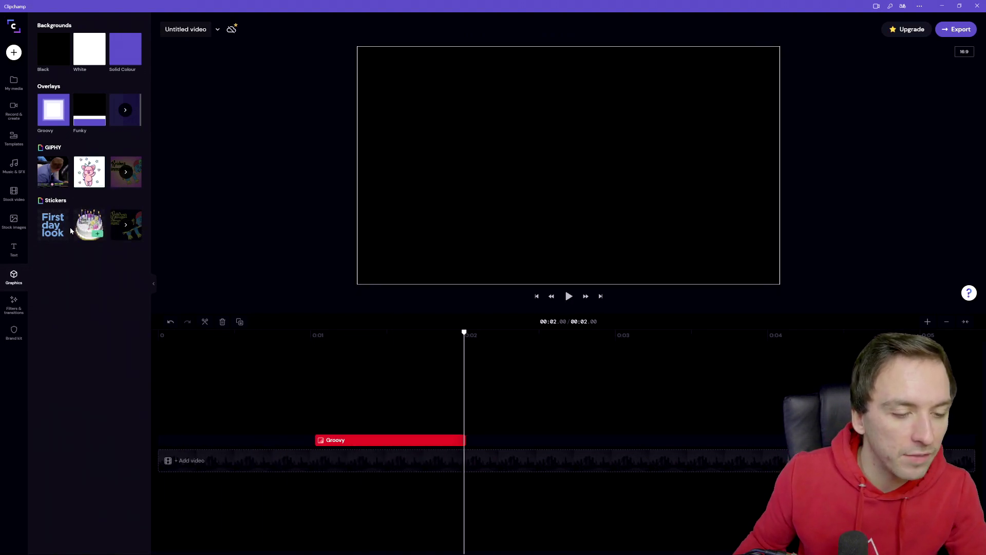
Add the 'First day look' sticker to the timeline after the Groovy overlay.
{"action": "key", "text": "space"}
{"action": "left_click_drag", "start_coordinate": [53, 225], "coordinate": [399, 392]}
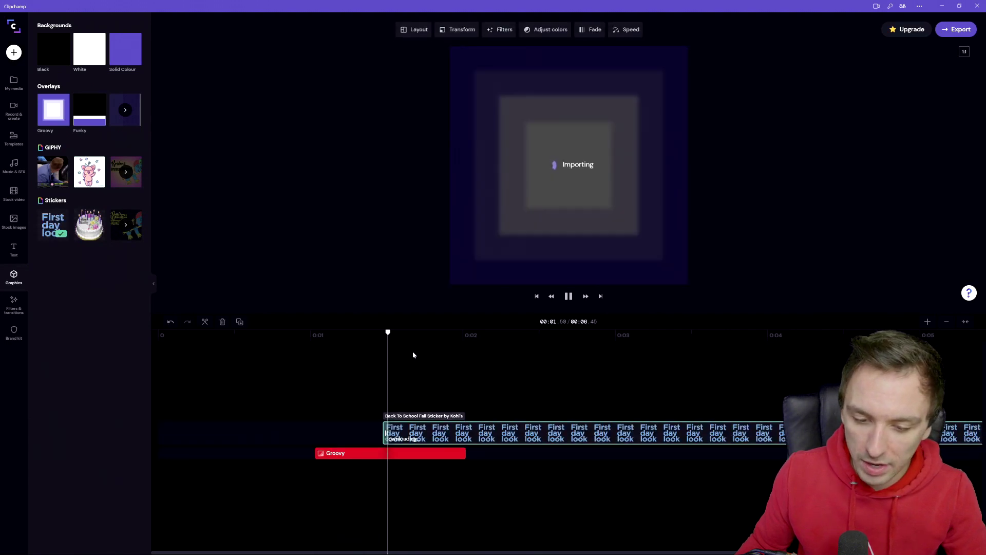
{"action": "left_click", "coordinate": [452, 335]}
Play the sticker animation from just before it starts, then rewind to about 0:03.
{"action": "left_click", "coordinate": [484, 335]}
{"action": "left_click", "coordinate": [510, 337]}
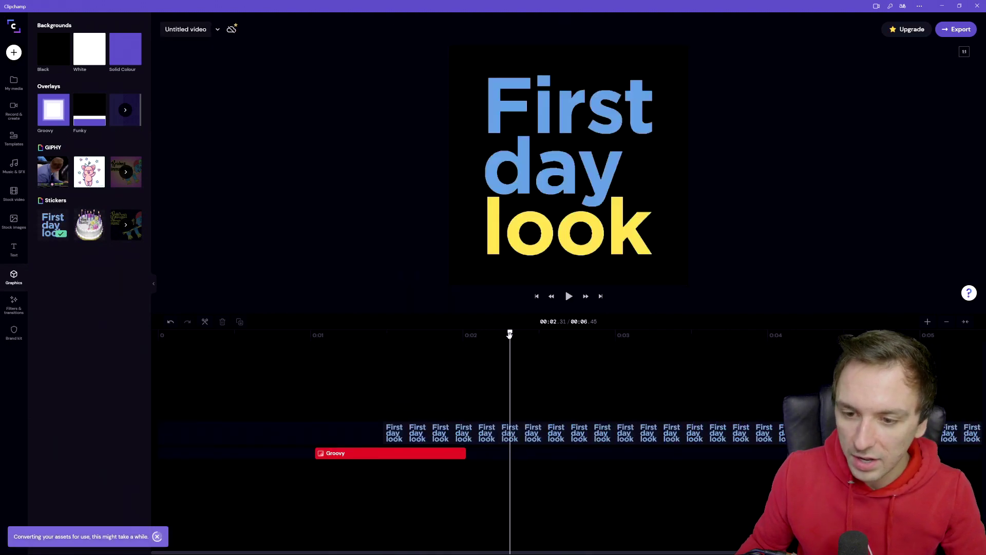
{"action": "left_click", "coordinate": [455, 336]}
{"action": "left_click", "coordinate": [425, 338]}
{"action": "key", "text": "space"}
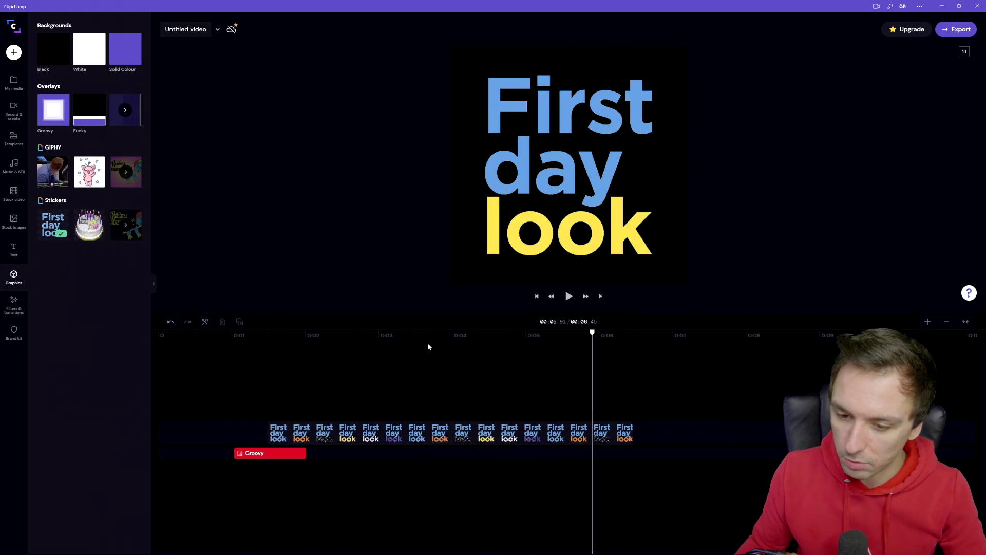
{"action": "left_click", "coordinate": [382, 340]}
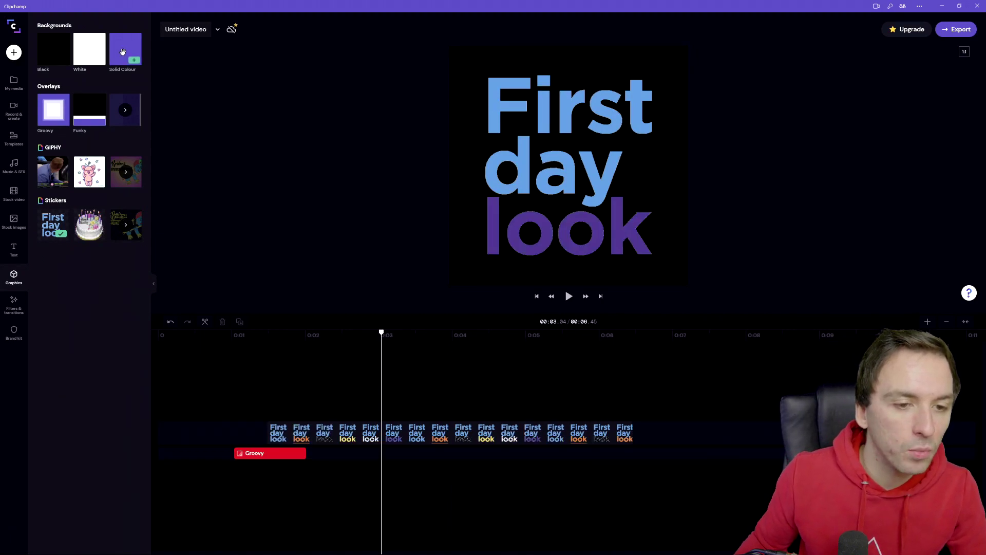
Add a Solid Colour background and recolour it from purple to blue #1607D6, trying other hues.
{"action": "left_click_drag", "start_coordinate": [139, 55], "coordinate": [570, 377]}
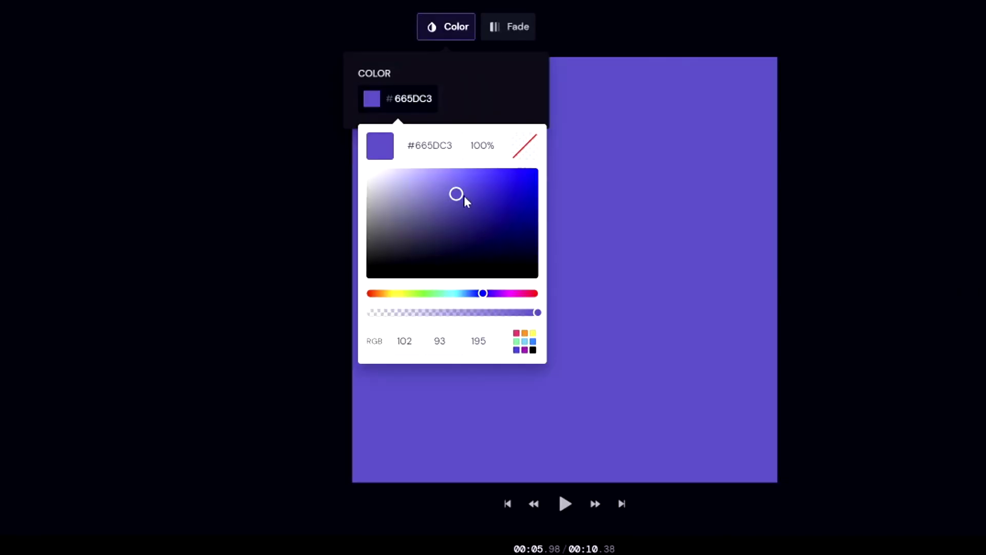
{"action": "left_click_drag", "start_coordinate": [464, 196], "coordinate": [532, 187]}
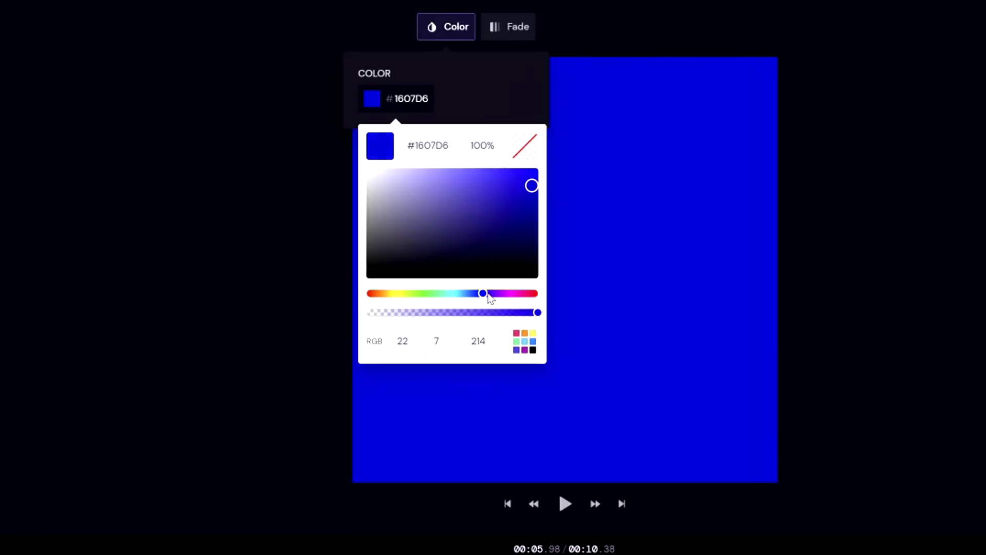
{"action": "mouse_move", "coordinate": [490, 299]}
{"action": "left_mouse_down"}
{"action": "mouse_move", "coordinate": [382, 307]}
{"action": "mouse_move", "coordinate": [505, 308]}
{"action": "left_mouse_up"}
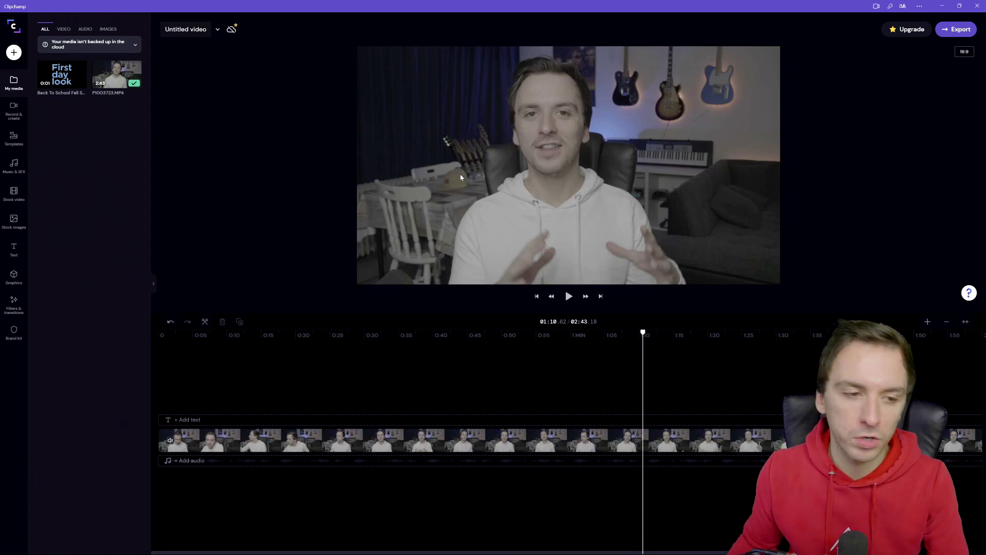
{"action": "left_click", "coordinate": [411, 56]}
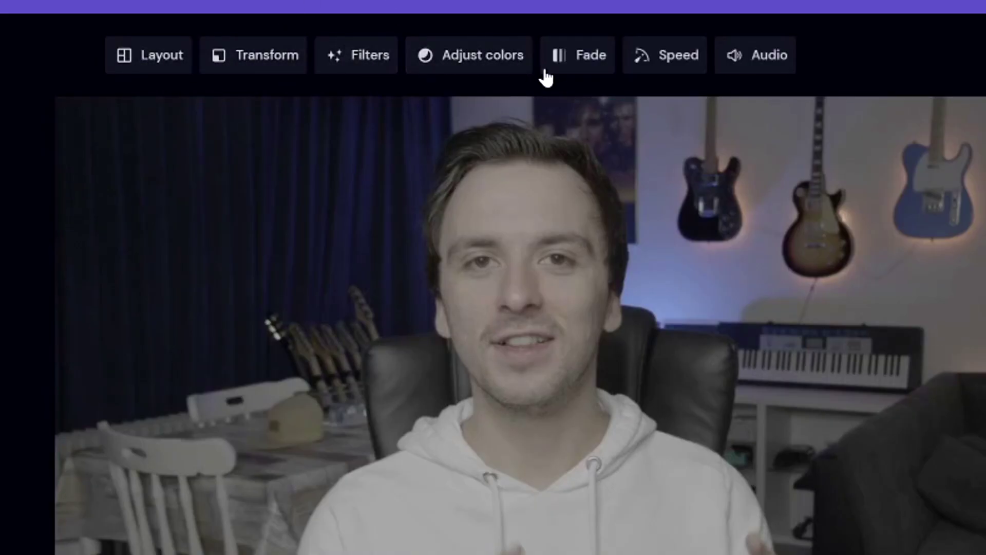
{"action": "left_click", "coordinate": [345, 66]}
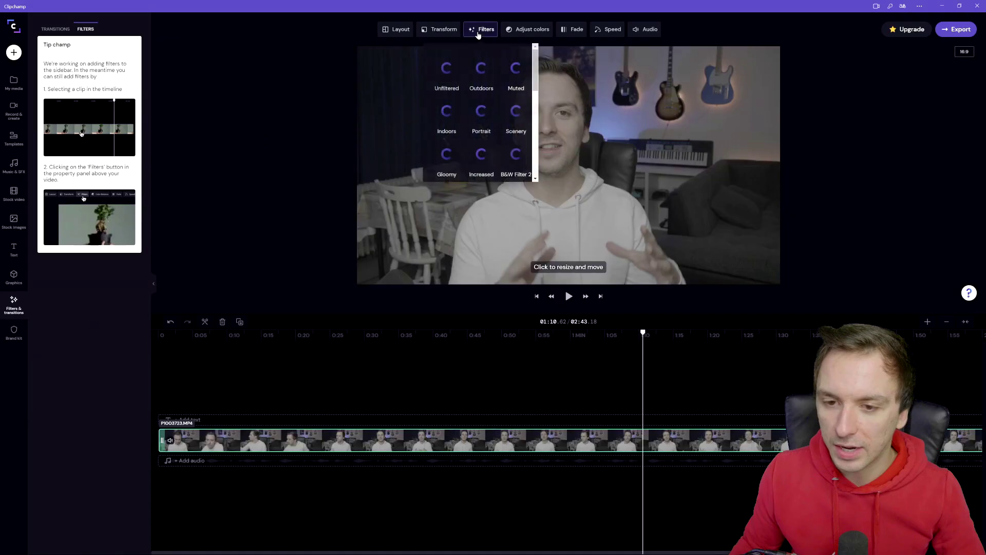
{"action": "scroll", "coordinate": [451, 97], "scroll_direction": "down", "scroll_amount": 4}
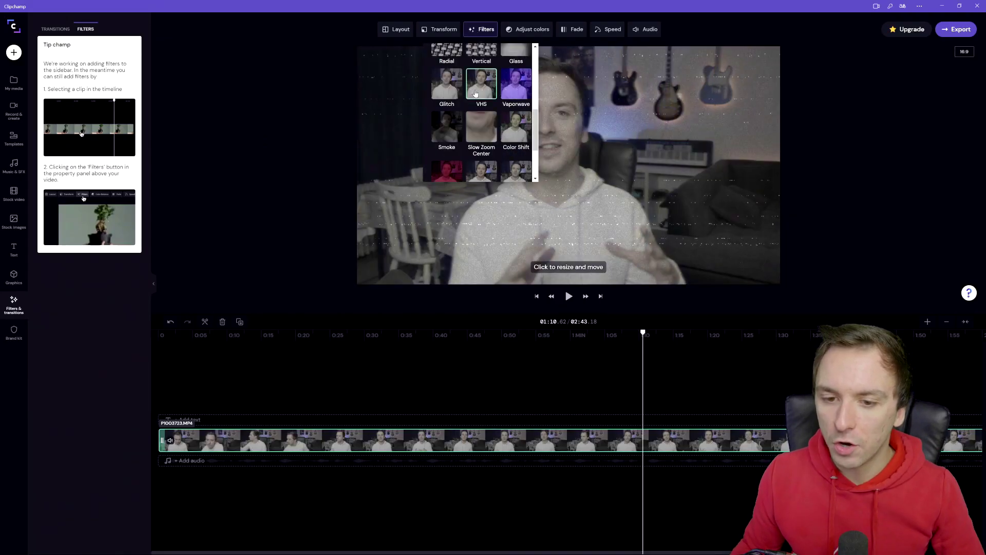
{"action": "scroll", "coordinate": [463, 83], "scroll_direction": "up", "scroll_amount": 4}
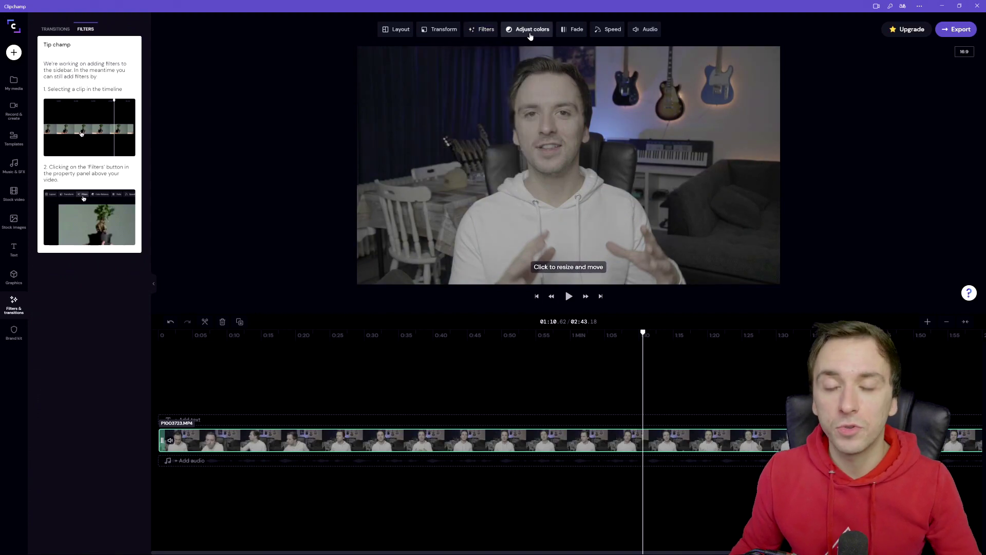
Raise the camera clip's saturation and contrast above their defaults in Adjust colors.
{"action": "left_click", "coordinate": [530, 33]}
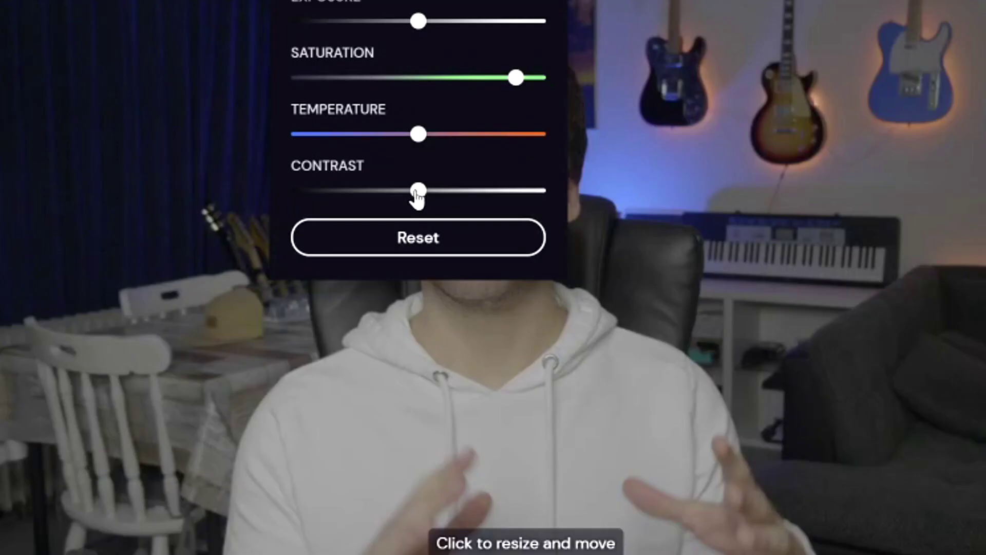
{"action": "left_click_drag", "start_coordinate": [527, 132], "coordinate": [544, 133]}
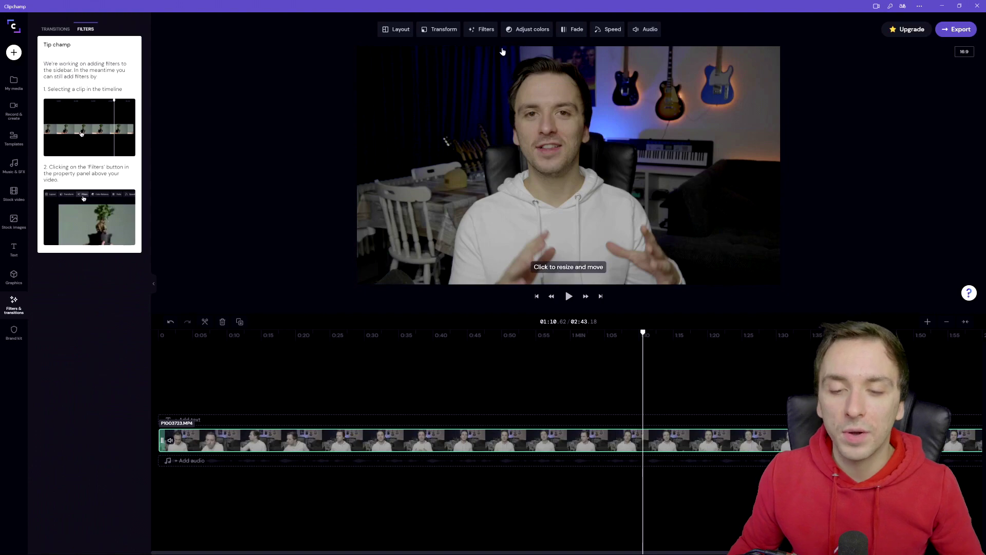
Browse the Filters list and return to Unfiltered, leaving the camera clip unfiltered.
{"action": "left_click", "coordinate": [475, 32]}
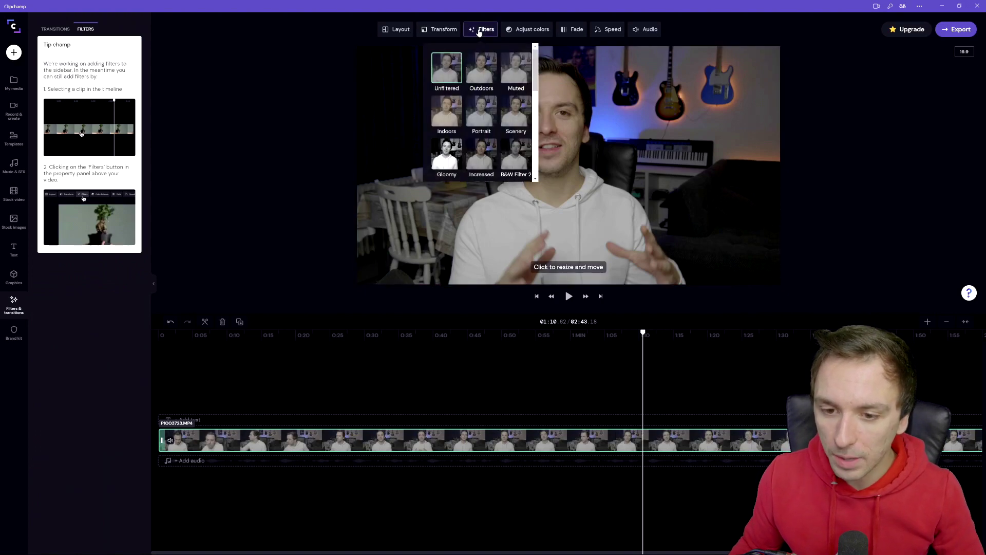
{"action": "scroll", "coordinate": [482, 80], "scroll_direction": "down", "scroll_amount": 5}
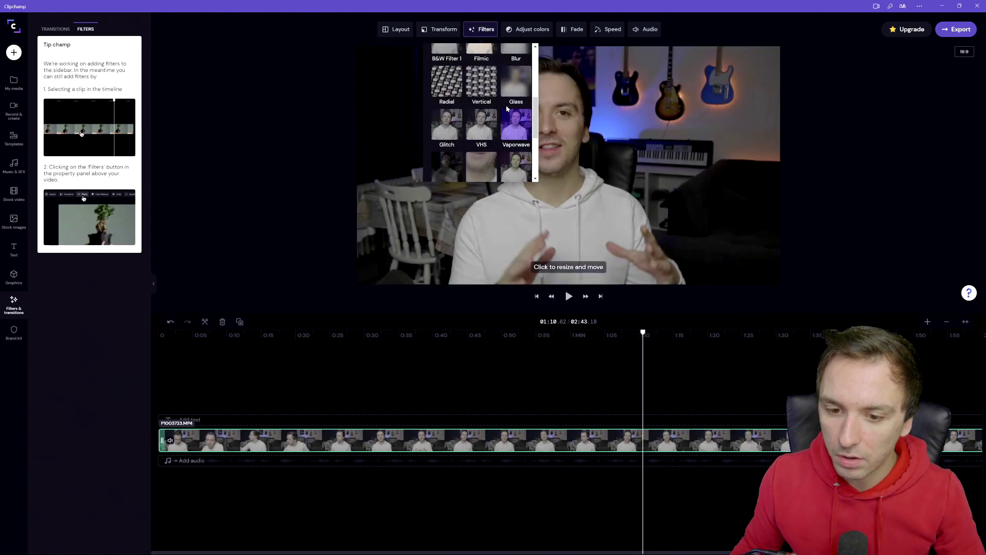
{"action": "scroll", "coordinate": [445, 69], "scroll_direction": "up", "scroll_amount": 5}
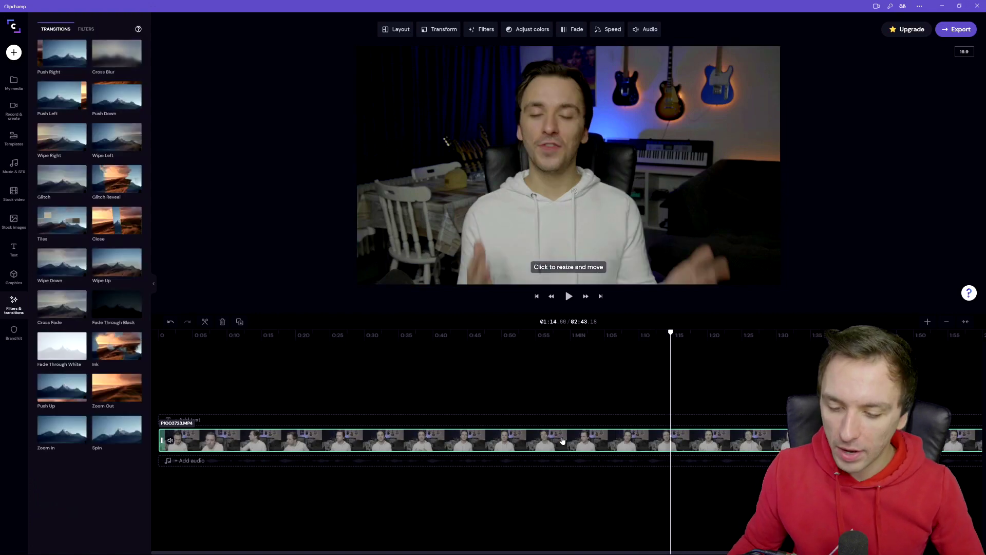
Split and trim the start of the P1003723.MP4 clip, then slide the trailing clip left to close the gap.
{"action": "key", "text": "s"}
{"action": "left_click", "coordinate": [674, 449]}
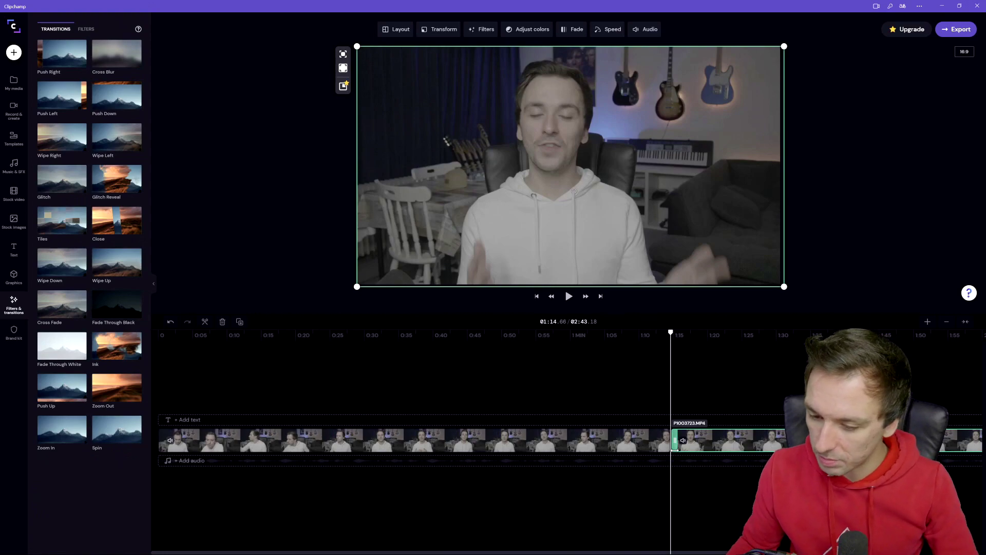
{"action": "left_click_drag", "start_coordinate": [673, 444], "coordinate": [767, 443]}
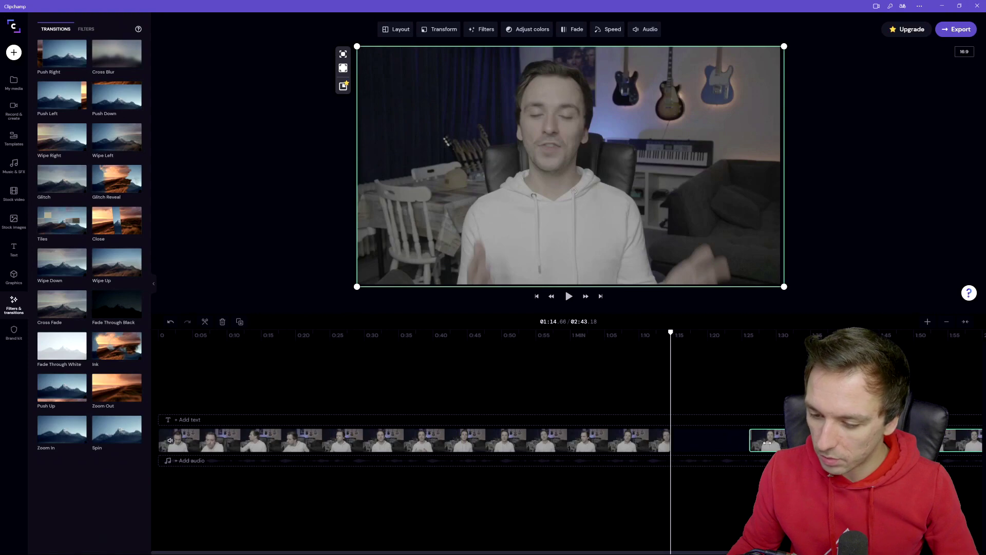
{"action": "left_click_drag", "start_coordinate": [980, 448], "coordinate": [657, 444]}
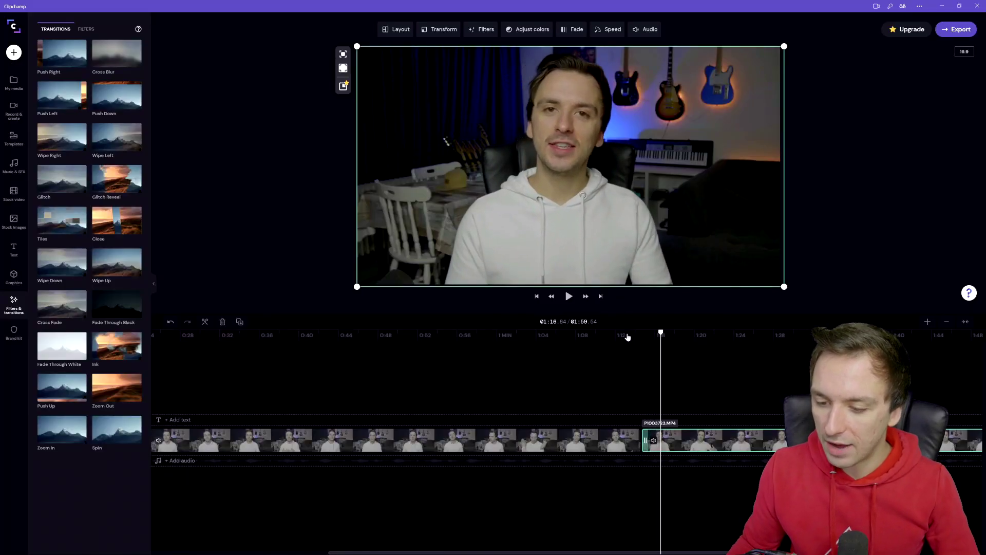
{"action": "left_click", "coordinate": [624, 333]}
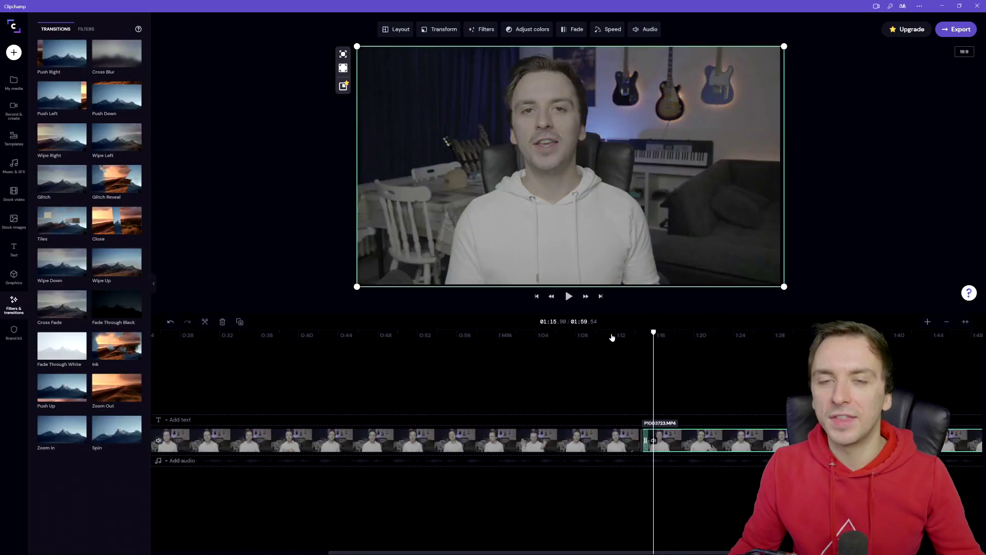
Place the Push Right transition at the junction between the two clips.
{"action": "left_click_drag", "start_coordinate": [671, 338], "coordinate": [645, 335]}
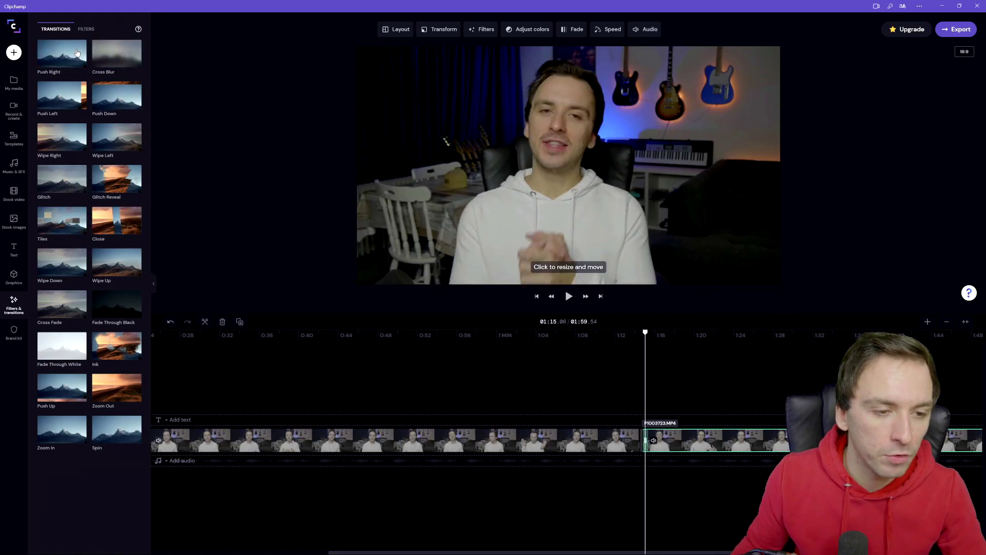
{"action": "mouse_move", "coordinate": [65, 52]}
{"action": "left_mouse_down"}
{"action": "mouse_move", "coordinate": [645, 426]}
{"action": "mouse_move", "coordinate": [644, 445]}
{"action": "left_mouse_up"}
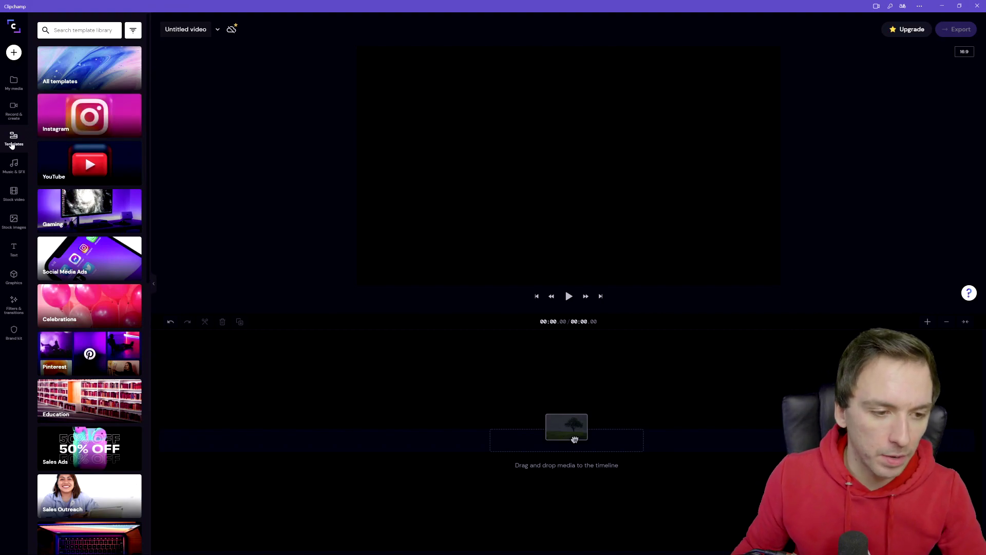
Browse the Instagram templates to find the Live announcement IG story tile.
{"action": "left_click", "coordinate": [96, 112]}
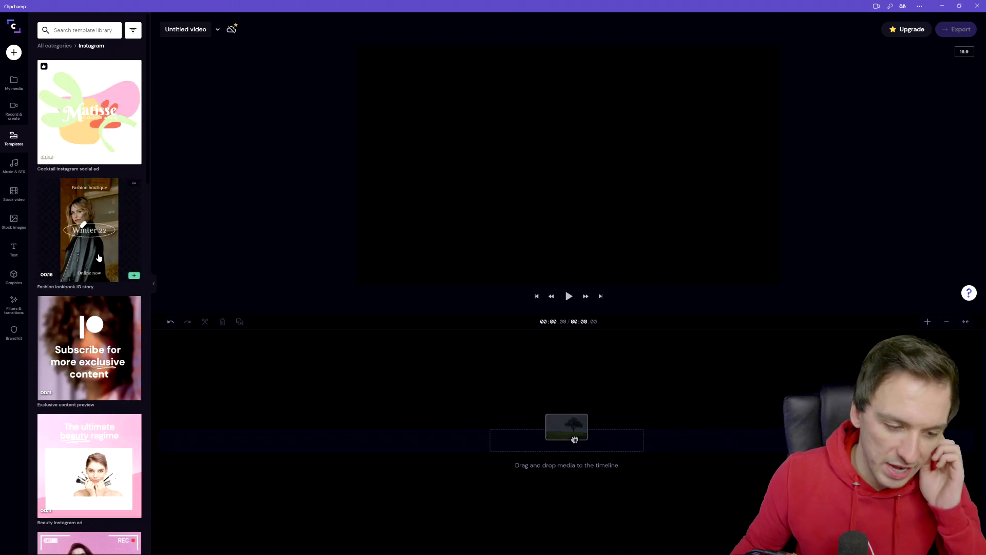
{"action": "scroll", "coordinate": [99, 257], "scroll_direction": "down", "scroll_amount": 15}
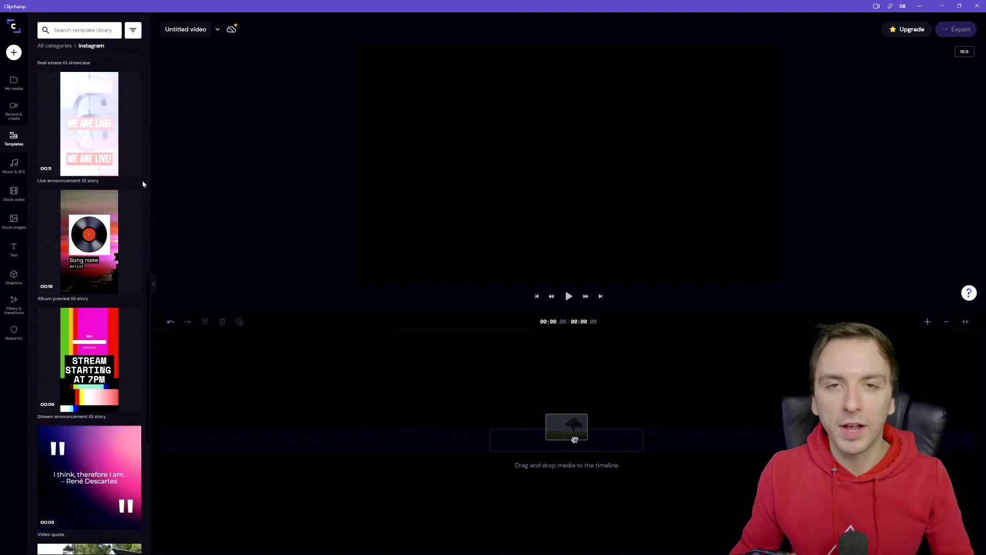
{"action": "scroll", "coordinate": [143, 183], "scroll_direction": "up", "scroll_amount": 3}
{"action": "scroll", "coordinate": [143, 183], "scroll_direction": "down", "scroll_amount": 3}
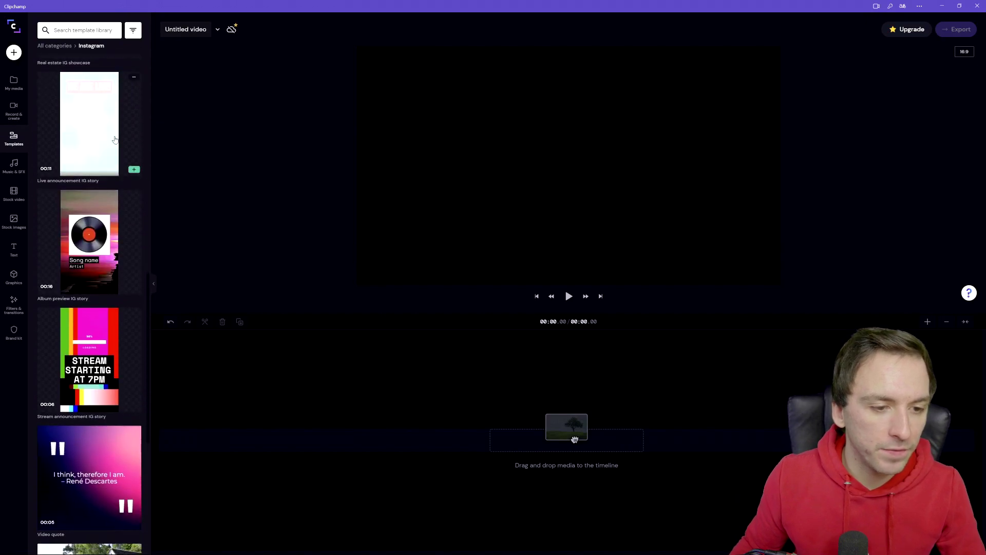
{"action": "mouse_move", "coordinate": [96, 106]}
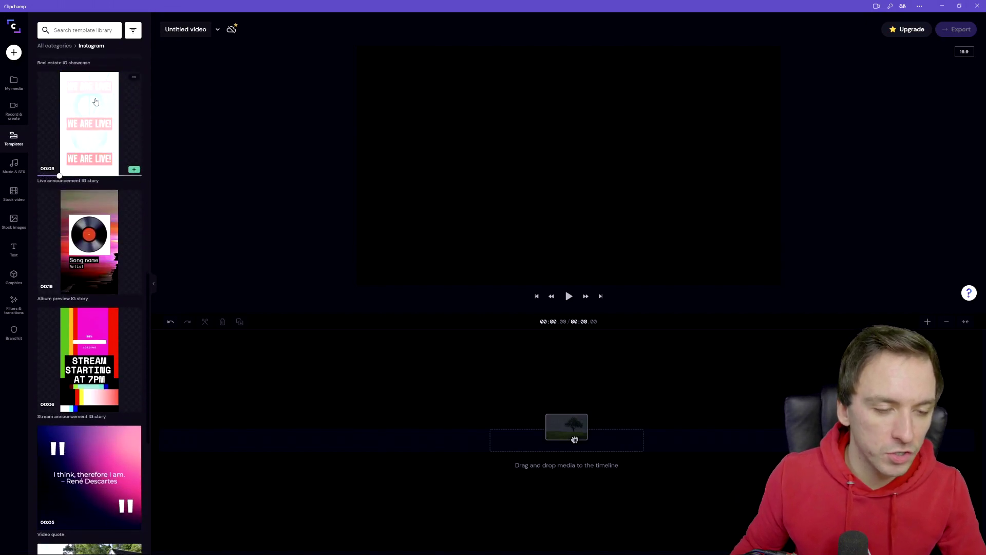
Open the Live announcement IG story template details and start a video from it.
{"action": "left_click", "coordinate": [103, 108]}
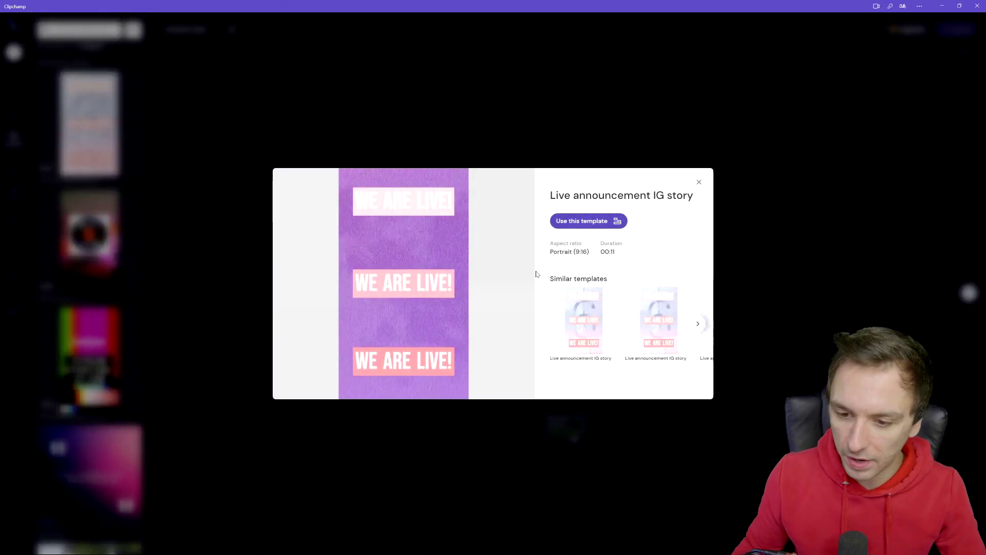
{"action": "left_click", "coordinate": [577, 221]}
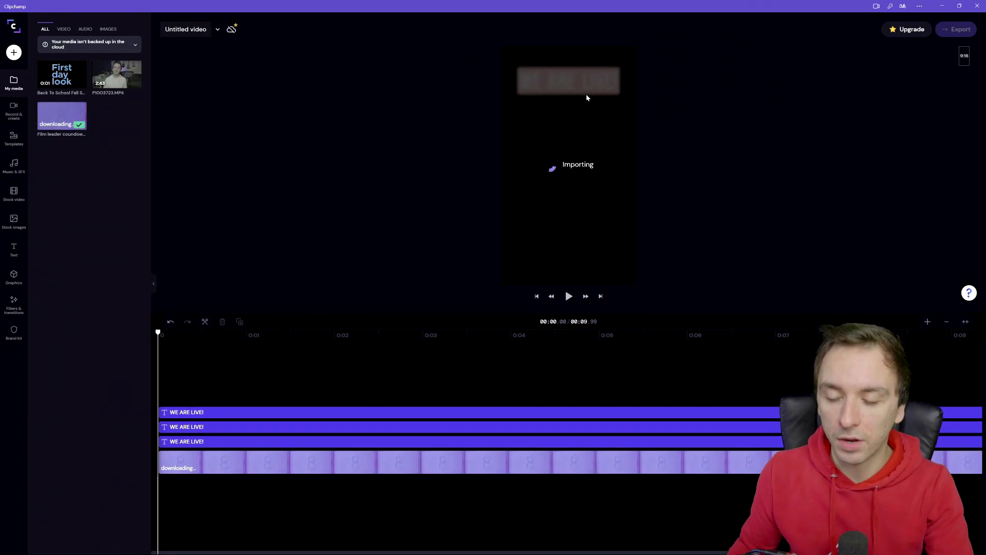
Change the top caption to NEW ALBUM and give it a lighter sans font.
{"action": "left_click", "coordinate": [395, 350]}
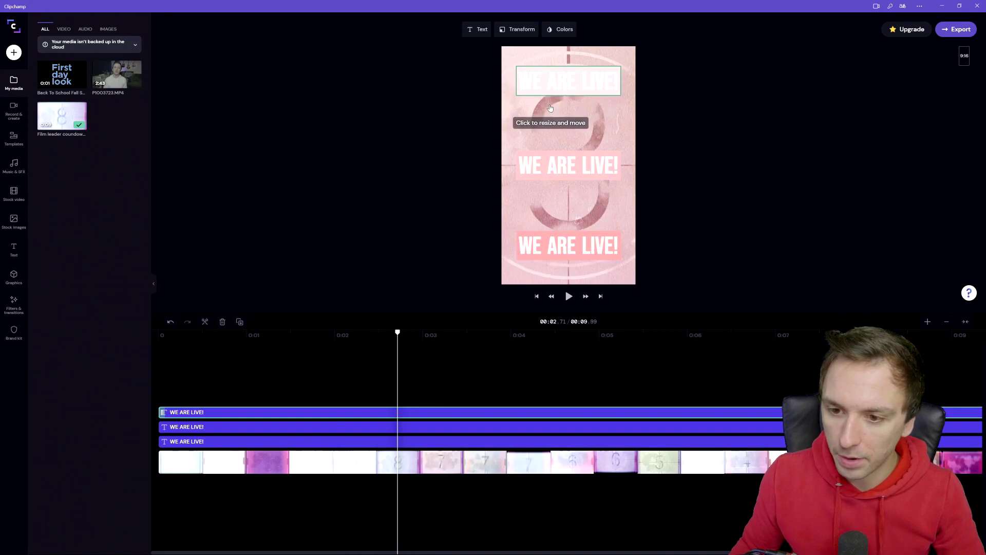
{"action": "left_click", "coordinate": [555, 73]}
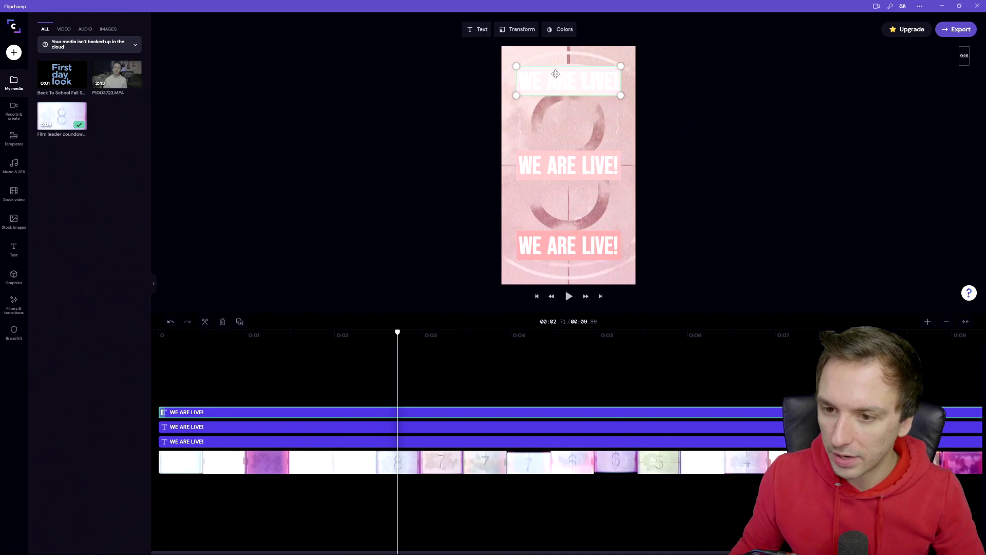
{"action": "left_click", "coordinate": [476, 32]}
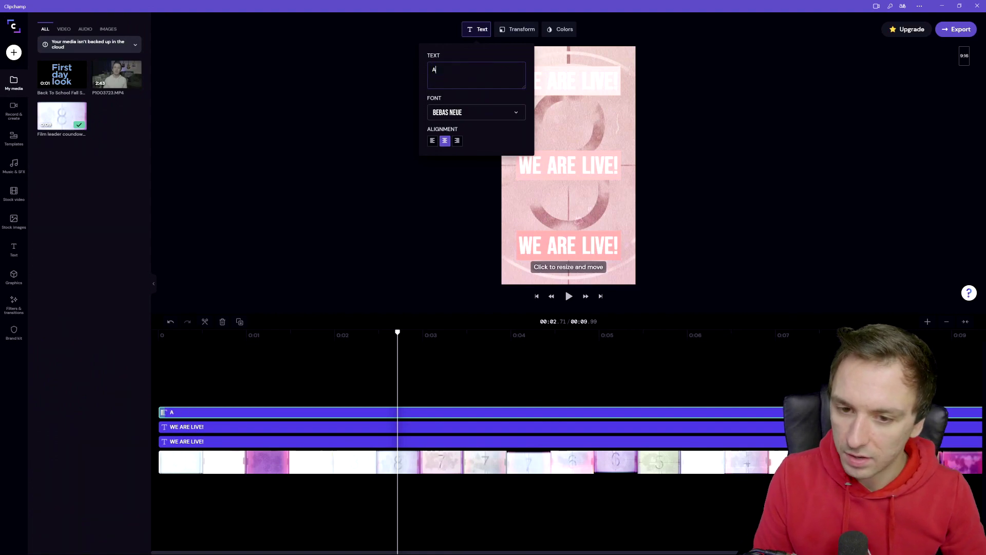
{"action": "key", "text": "BackSpace"}
{"action": "type", "text": "NEW ALBUM"}
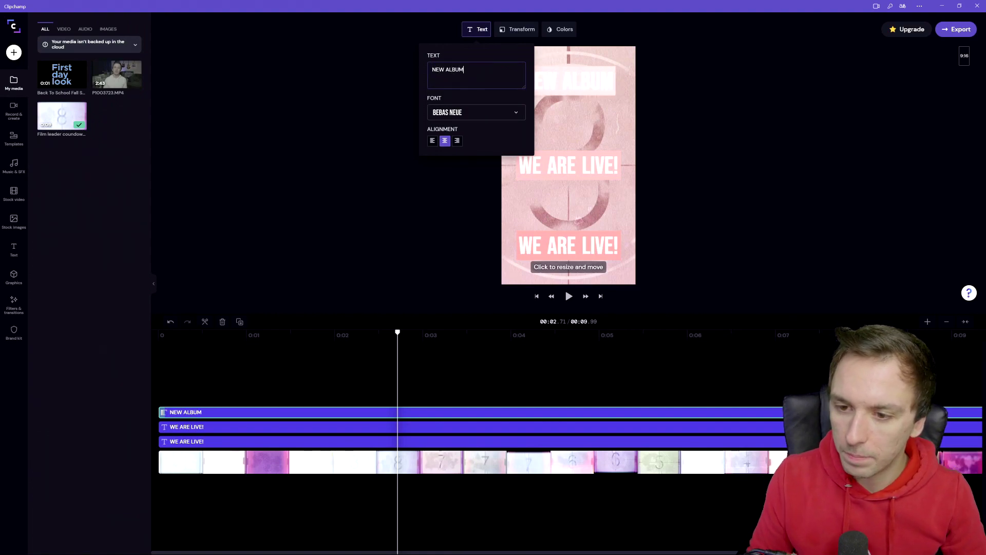
{"action": "left_click", "coordinate": [481, 114]}
{"action": "scroll", "coordinate": [482, 230], "scroll_direction": "down", "scroll_amount": 2}
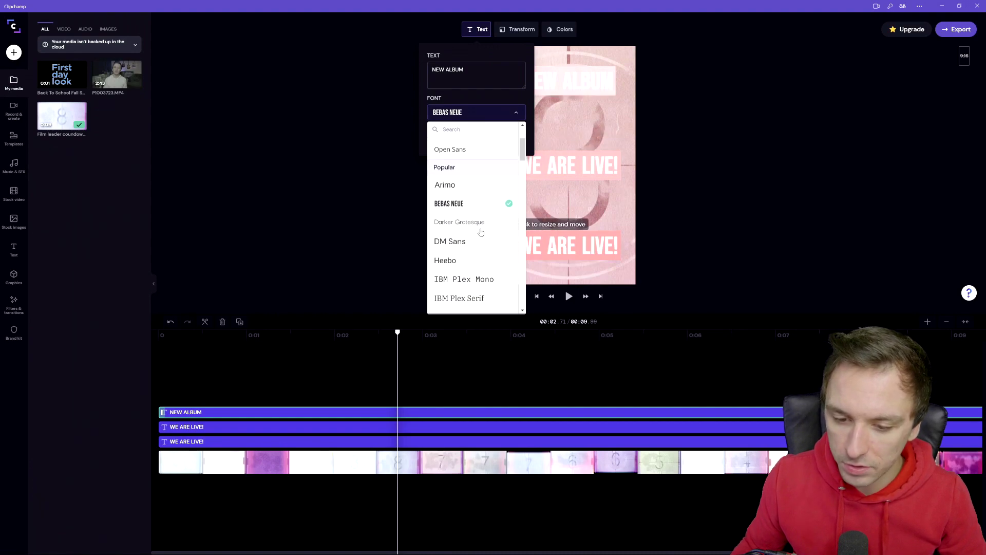
{"action": "left_click", "coordinate": [472, 237]}
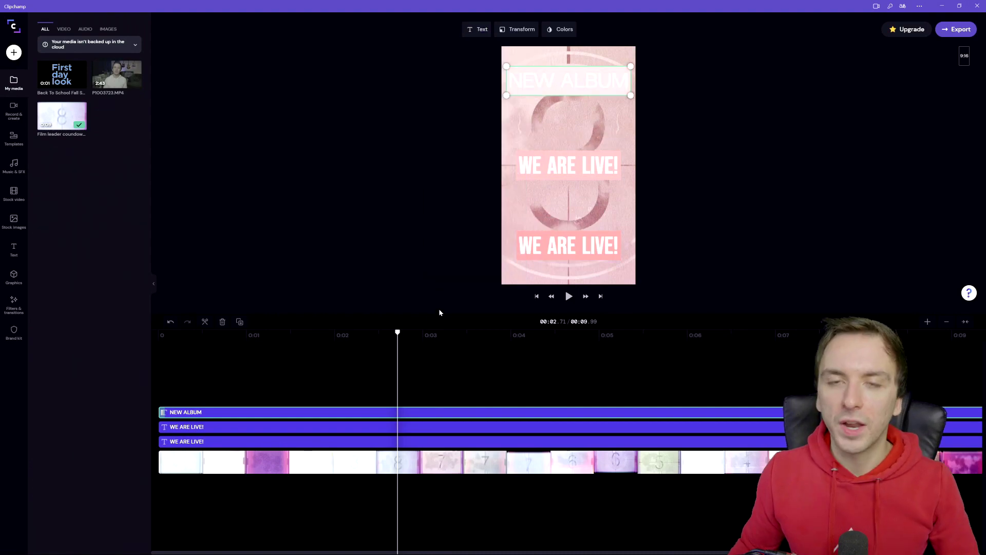
Retype the middle caption as DROPPING, set the date to 11.11.21, and centre it.
{"action": "left_click", "coordinate": [400, 429]}
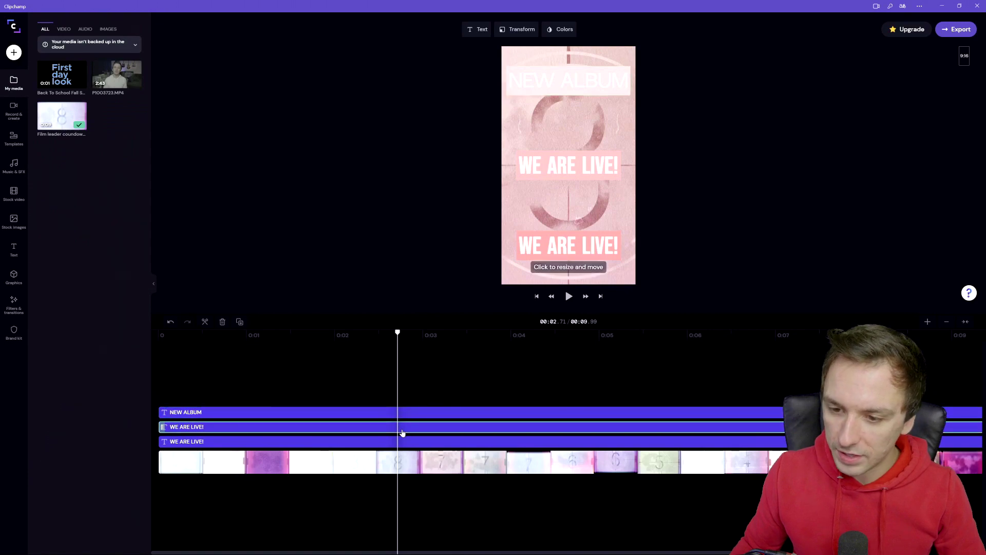
{"action": "left_click", "coordinate": [573, 165]}
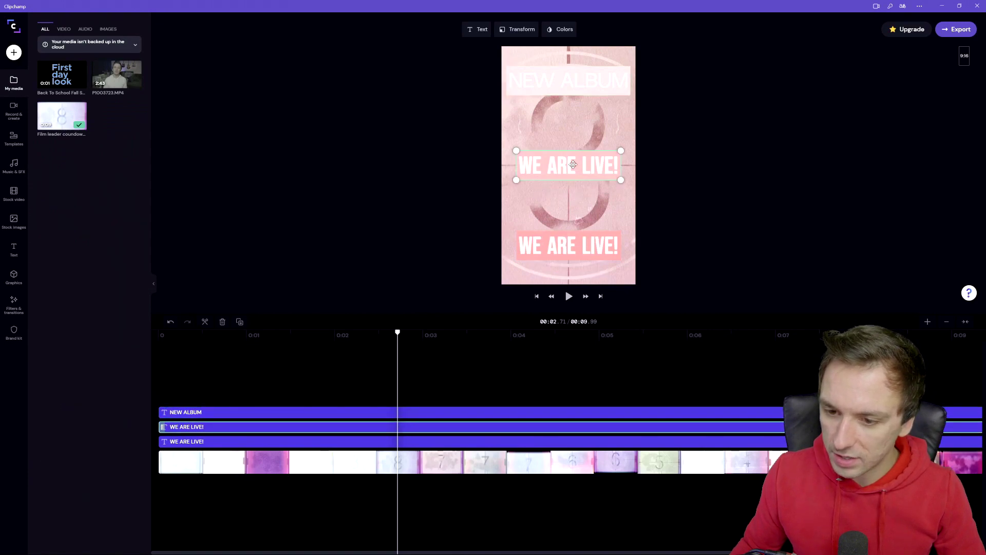
{"action": "left_click", "coordinate": [479, 30]}
{"action": "type", "text": "DROPPING"}
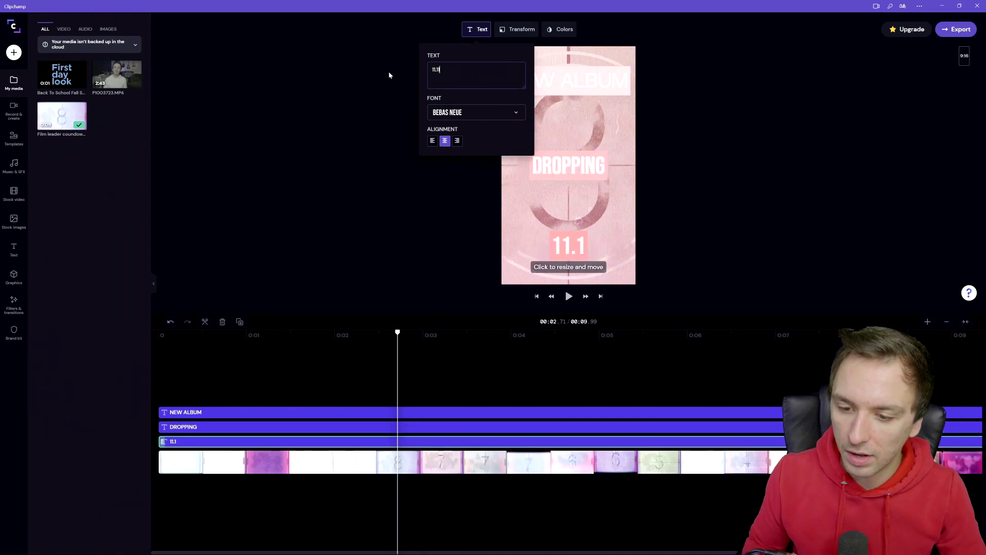
{"action": "type", "text": "11.11"}
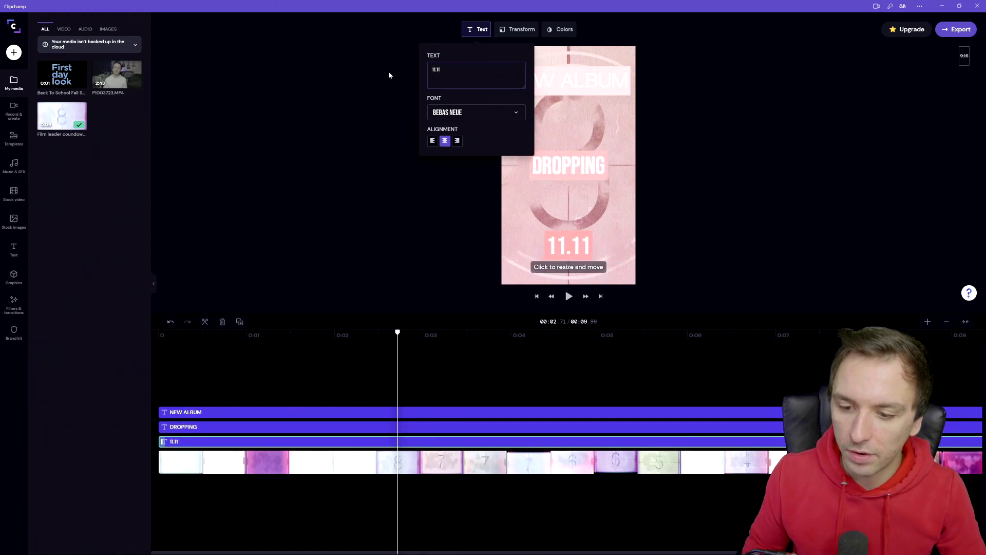
{"action": "type", "text": ".21"}
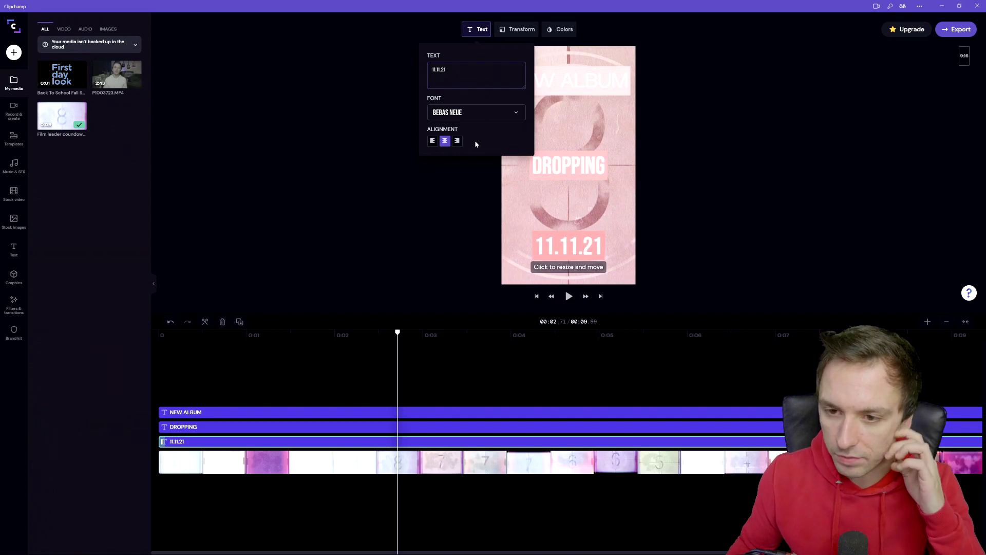
{"action": "left_click", "coordinate": [522, 31]}
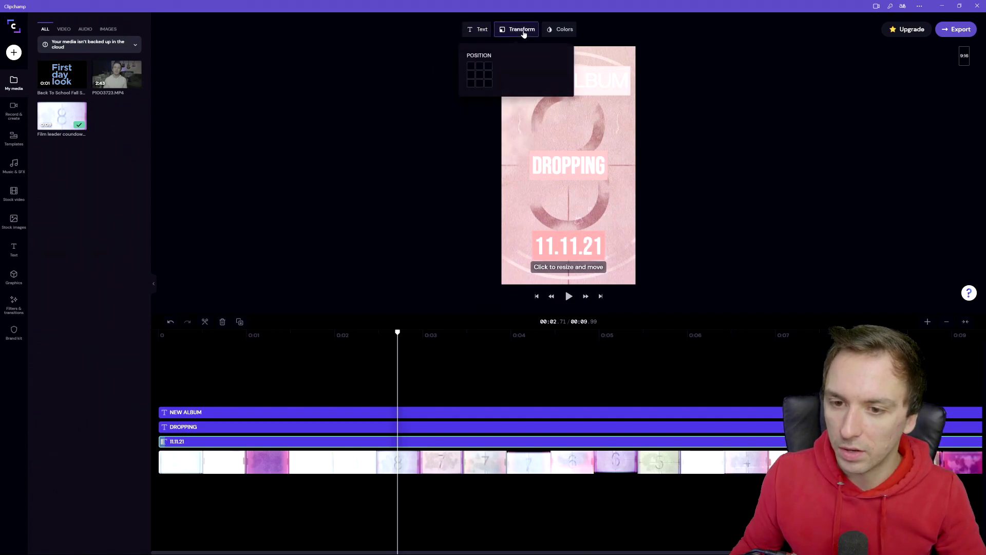
{"action": "left_click", "coordinate": [479, 75]}
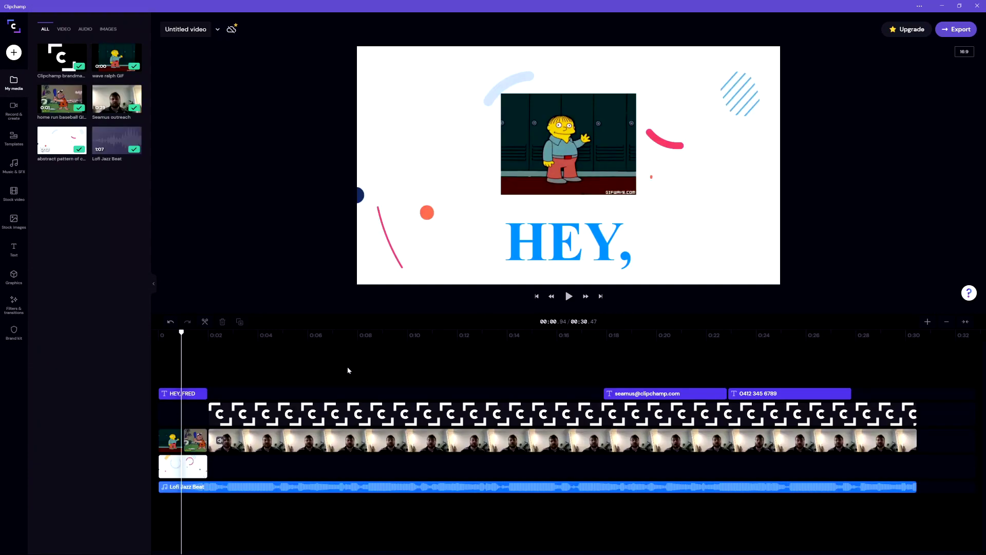
Rewind to the start and select all of the greeting title's text in its Text settings.
{"action": "scroll", "coordinate": [274, 384], "scroll_direction": "up", "scroll_amount": 4}
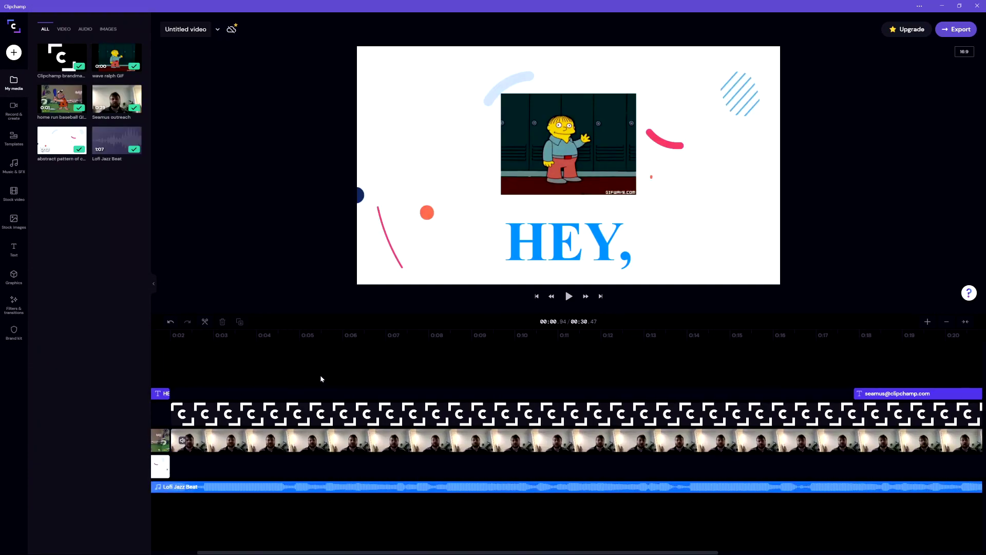
{"action": "left_click", "coordinate": [557, 298]}
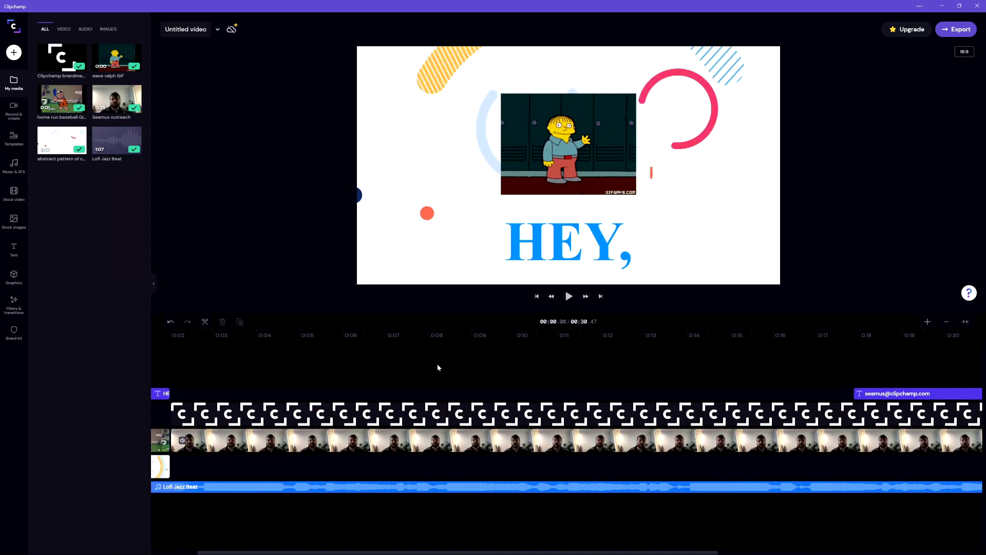
{"action": "scroll", "coordinate": [276, 389], "scroll_direction": "down", "scroll_amount": 3}
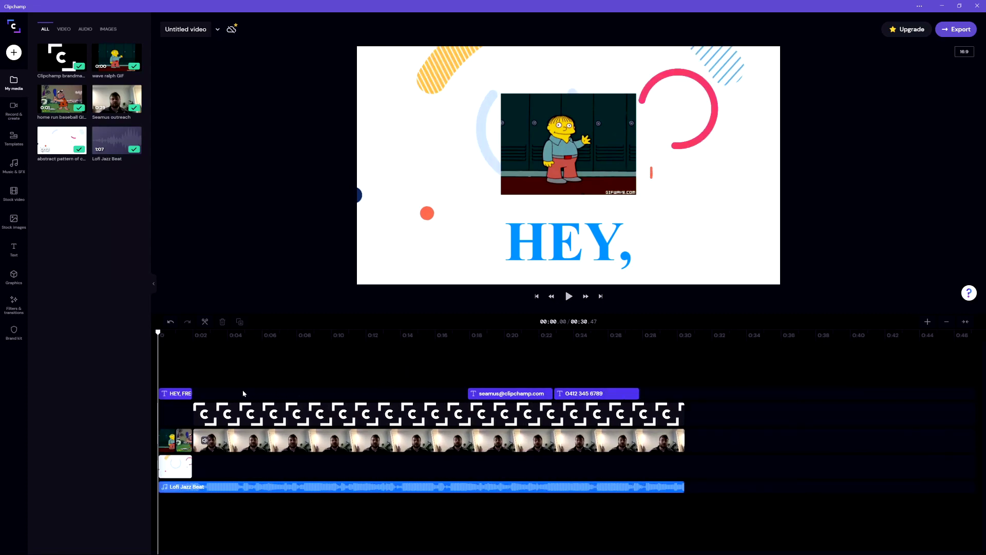
{"action": "scroll", "coordinate": [227, 389], "scroll_direction": "up", "scroll_amount": 2}
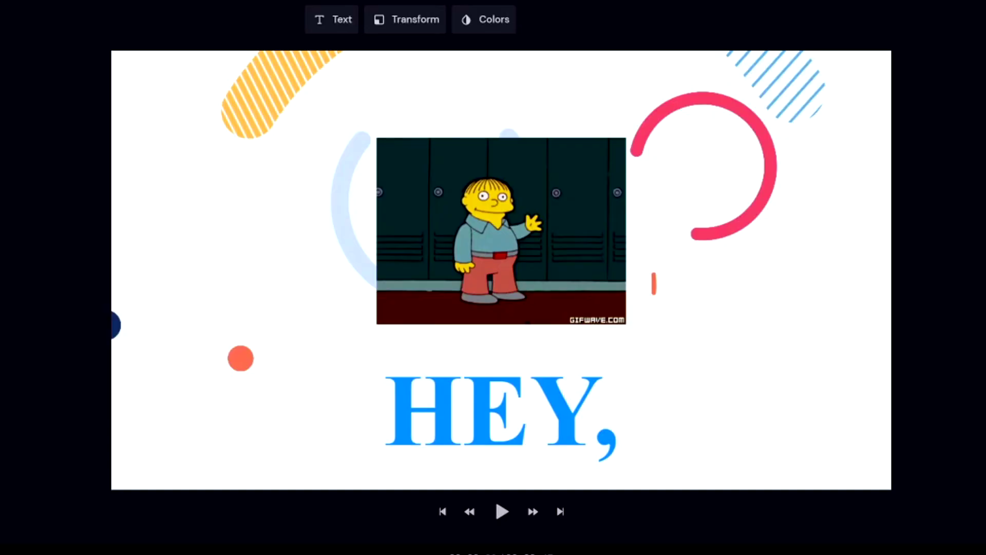
{"action": "left_click", "coordinate": [332, 25]}
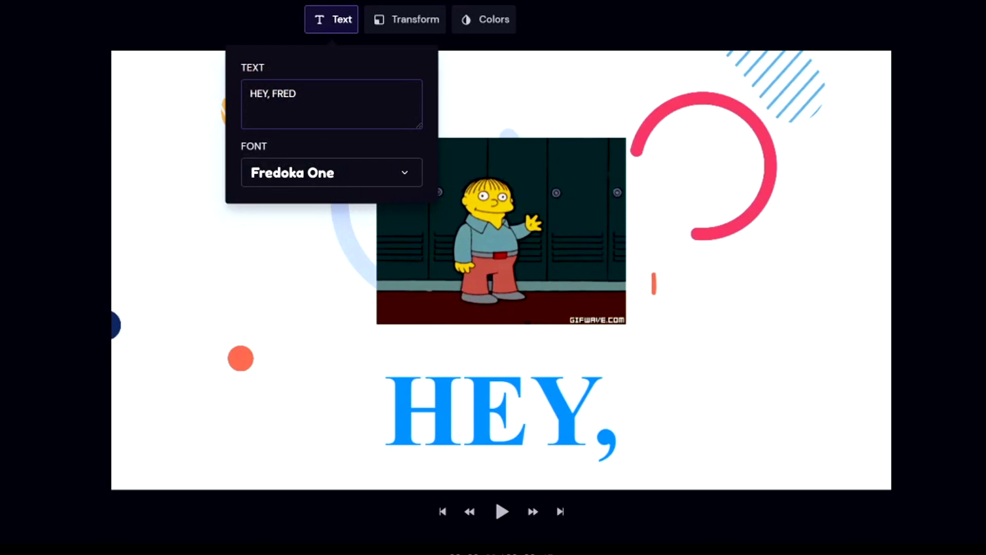
{"action": "key", "text": "ctrl+a"}
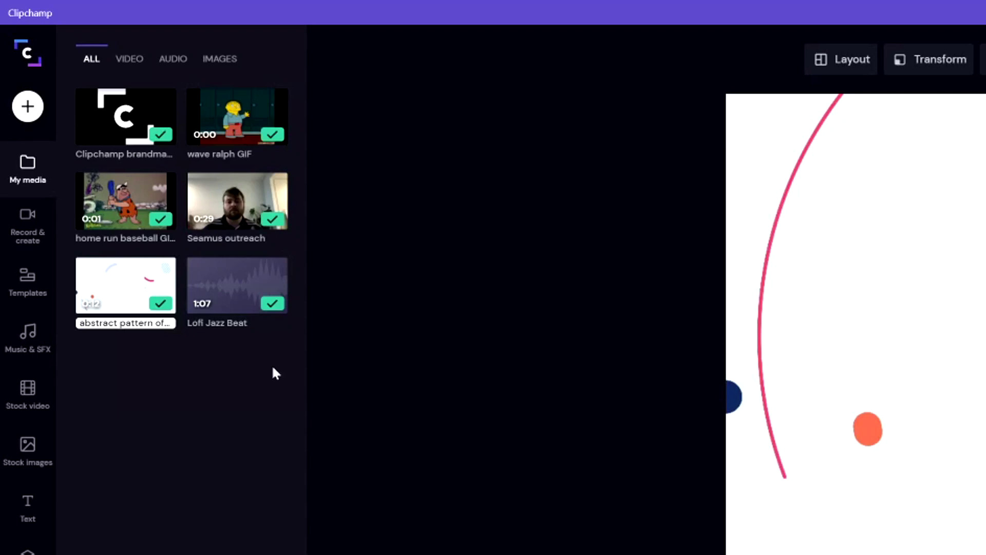
Delete the abstract pattern media and add the Pink And Purple Clouds stock clip to the timeline.
{"action": "mouse_move", "coordinate": [161, 303]}
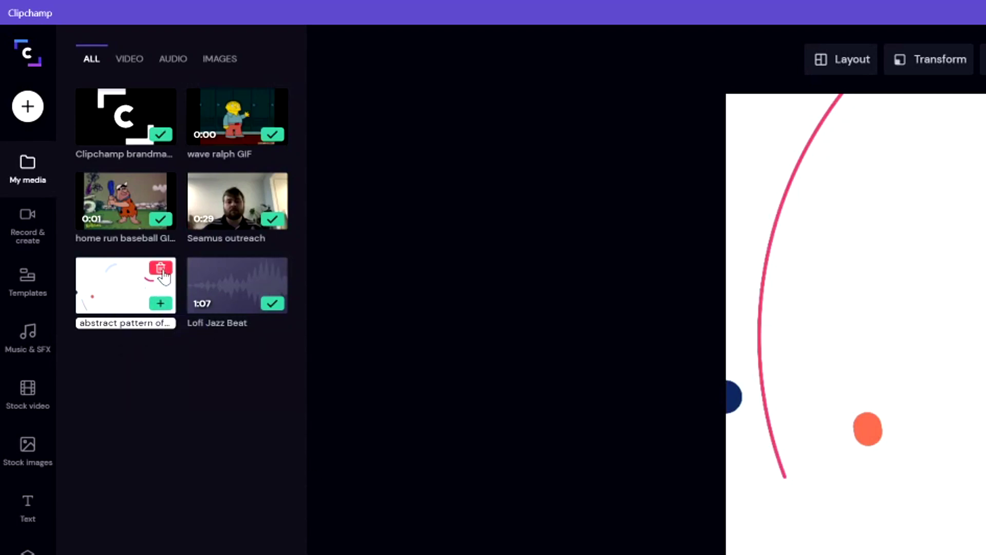
{"action": "left_click", "coordinate": [162, 270]}
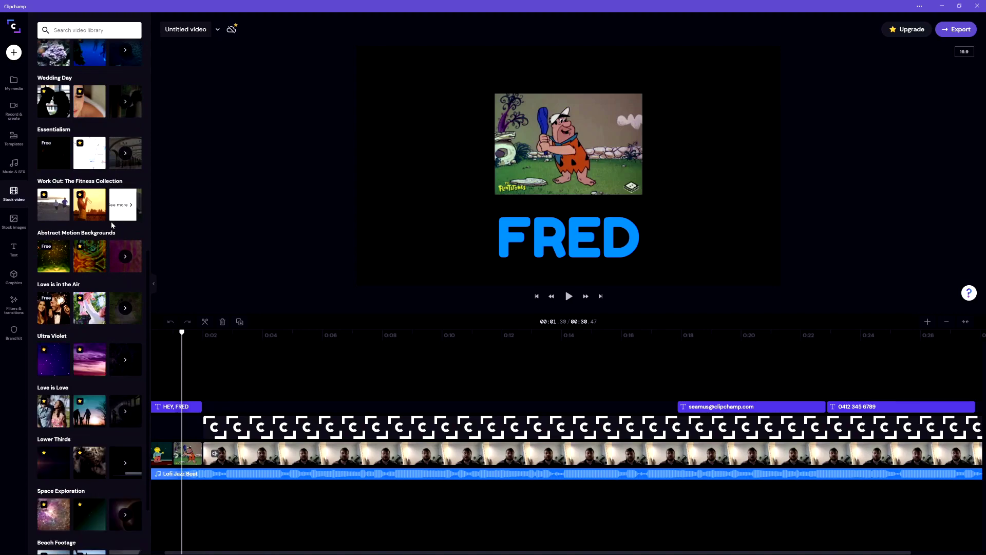
{"action": "left_click", "coordinate": [90, 358]}
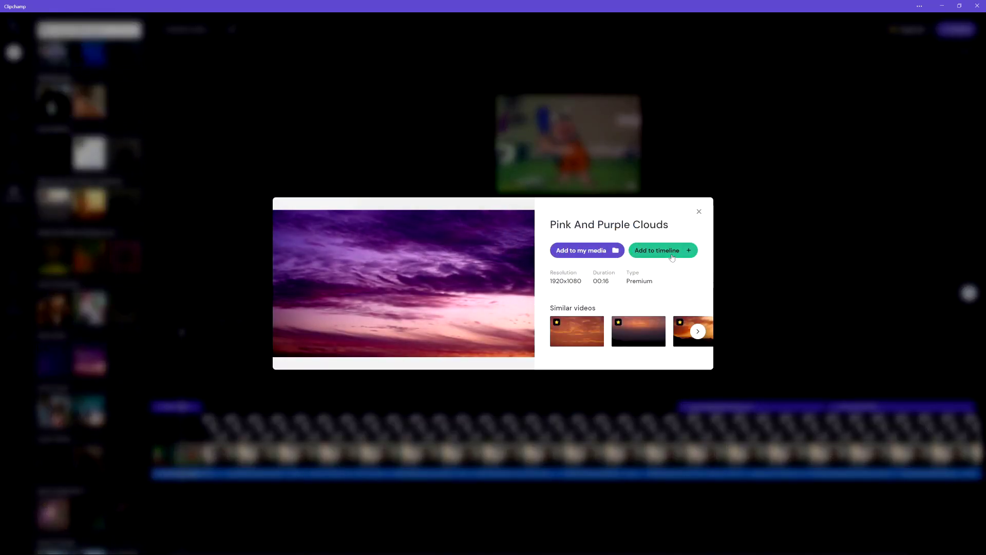
{"action": "left_click", "coordinate": [672, 250]}
Trim the clouds clip so it covers only the opening greeting, then check it from the start.
{"action": "left_click", "coordinate": [617, 486]}
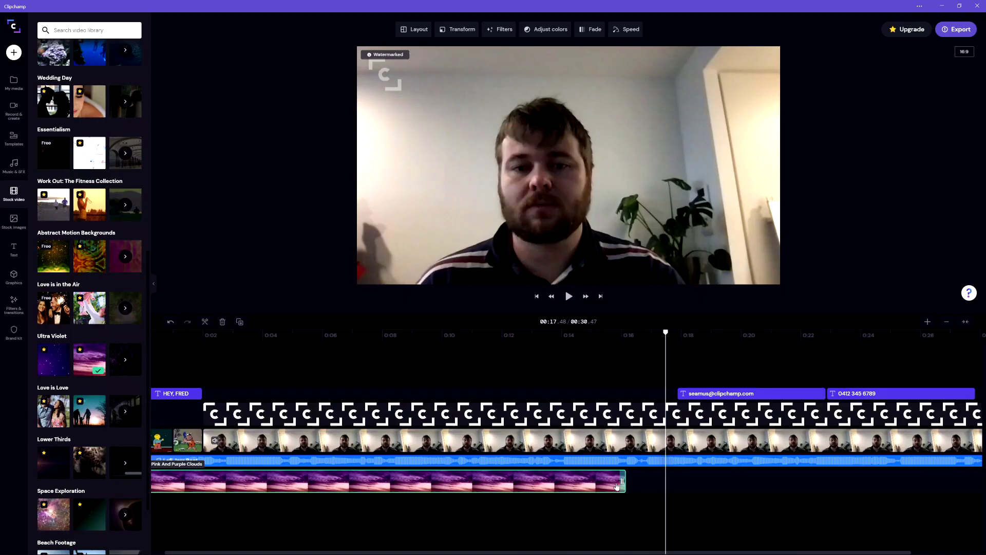
{"action": "left_click_drag", "start_coordinate": [622, 481], "coordinate": [231, 501]}
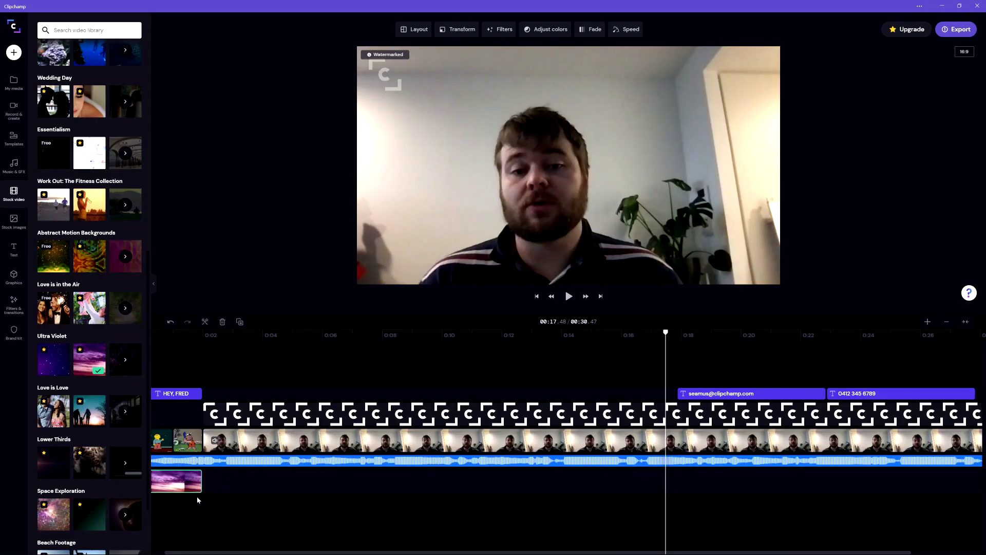
{"action": "left_click", "coordinate": [553, 373]}
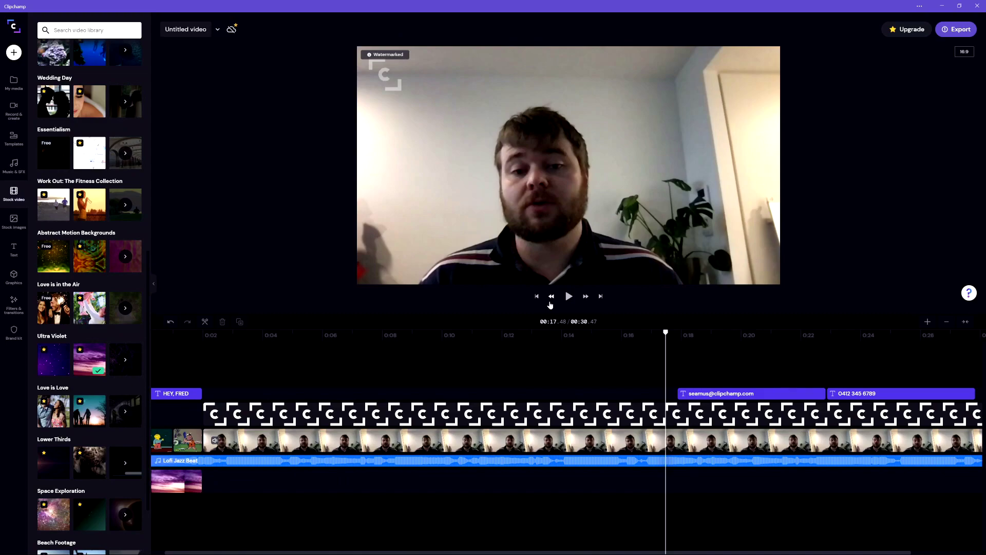
{"action": "left_click", "coordinate": [537, 296]}
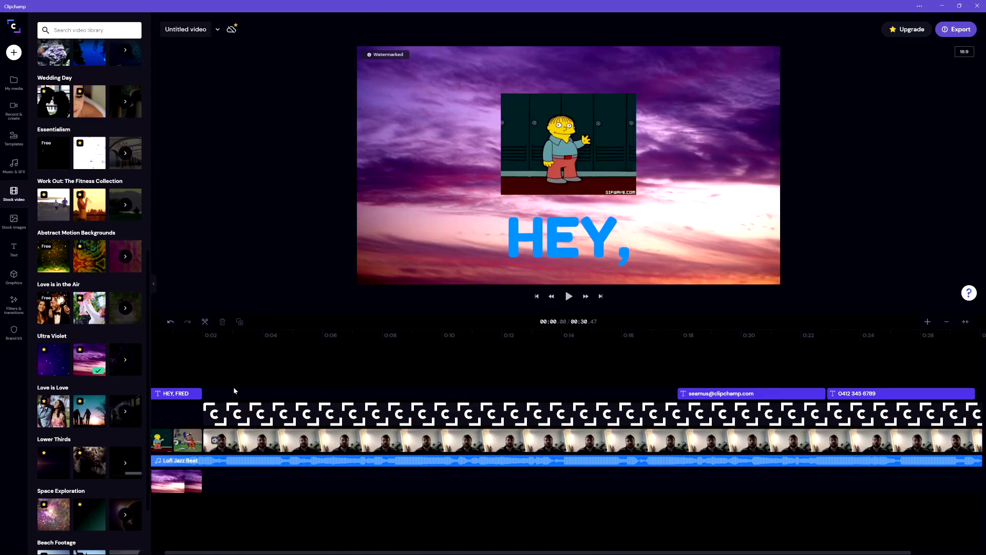
{"action": "left_click_drag", "start_coordinate": [245, 342], "coordinate": [414, 335]}
Select the Clipchamp brandmark overlay, resize it in the preview, then delete it.
{"action": "left_click", "coordinate": [468, 334]}
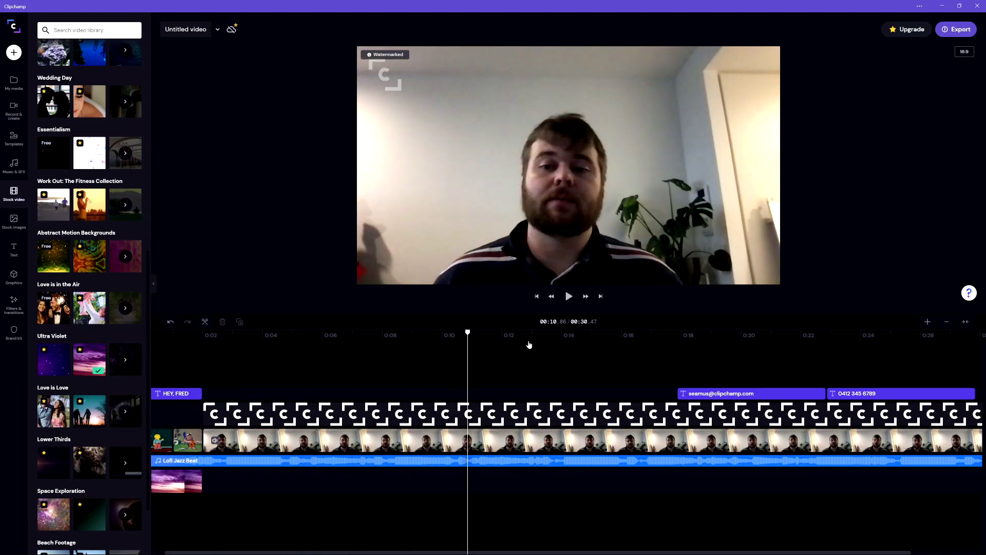
{"action": "left_click", "coordinate": [495, 419]}
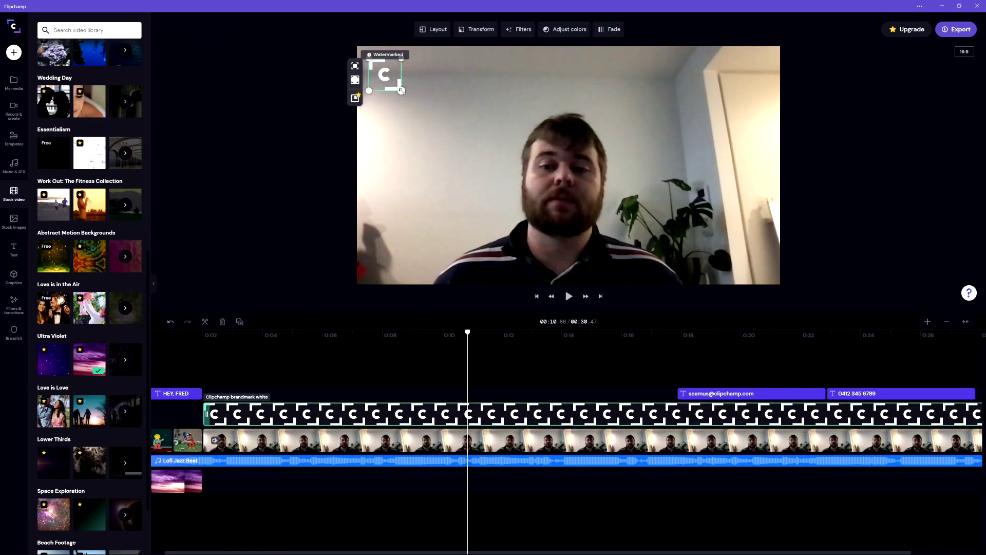
{"action": "mouse_move", "coordinate": [401, 91]}
{"action": "left_mouse_down"}
{"action": "mouse_move", "coordinate": [429, 110]}
{"action": "mouse_move", "coordinate": [405, 90]}
{"action": "left_mouse_up"}
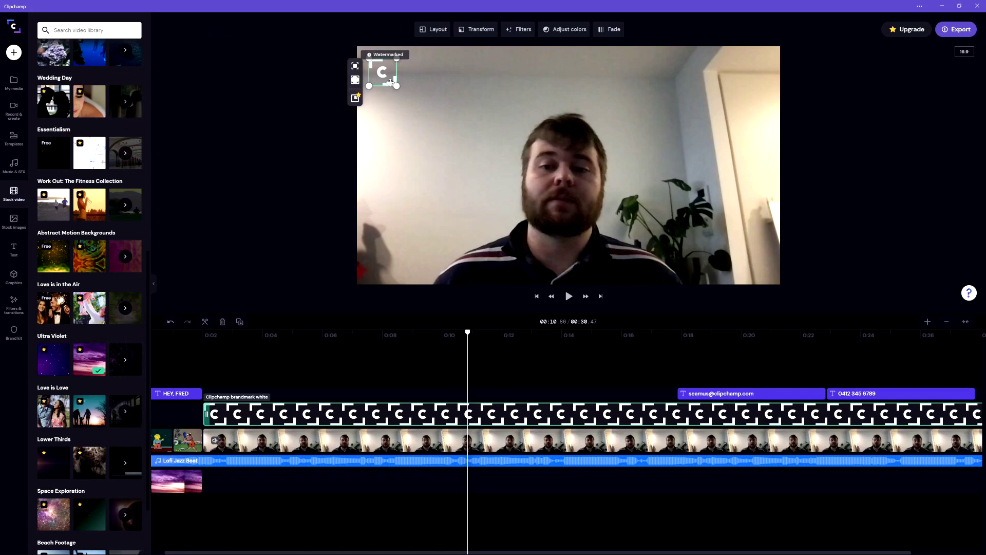
{"action": "left_click", "coordinate": [355, 78]}
At about 12.6 seconds, inspect the webcam clip's options, then show the project's own media files.
{"action": "left_click_drag", "start_coordinate": [390, 337], "coordinate": [420, 335]}
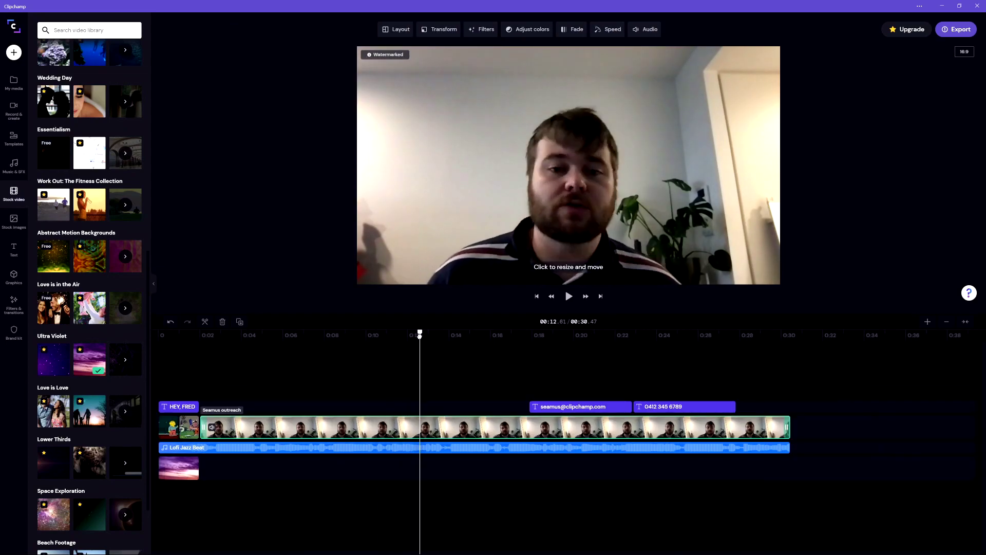
{"action": "right_click", "coordinate": [359, 428]}
{"action": "left_click", "coordinate": [579, 424]}
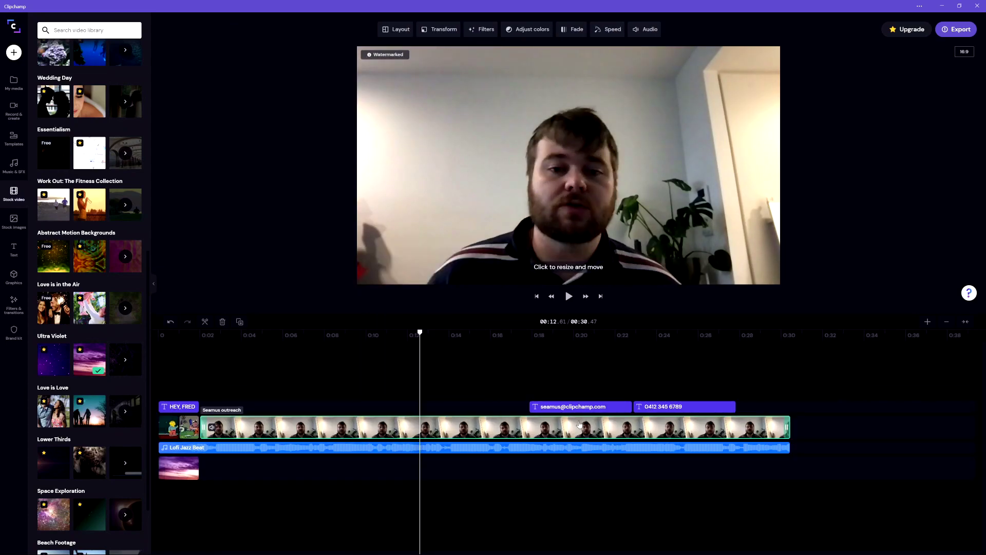
{"action": "left_click", "coordinate": [14, 82]}
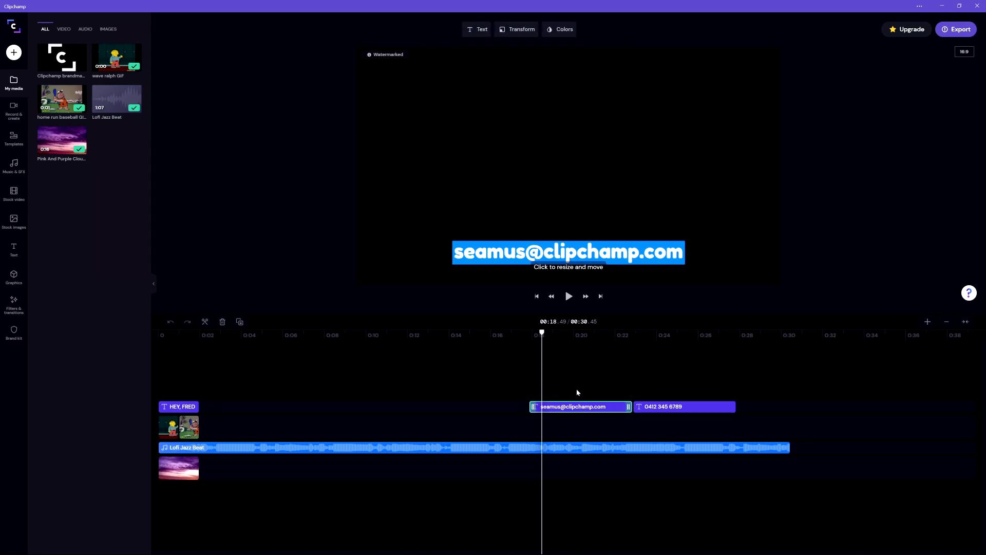
Preview the phone number and email titles, briefly opening and closing the email title's text settings.
{"action": "left_click", "coordinate": [651, 339]}
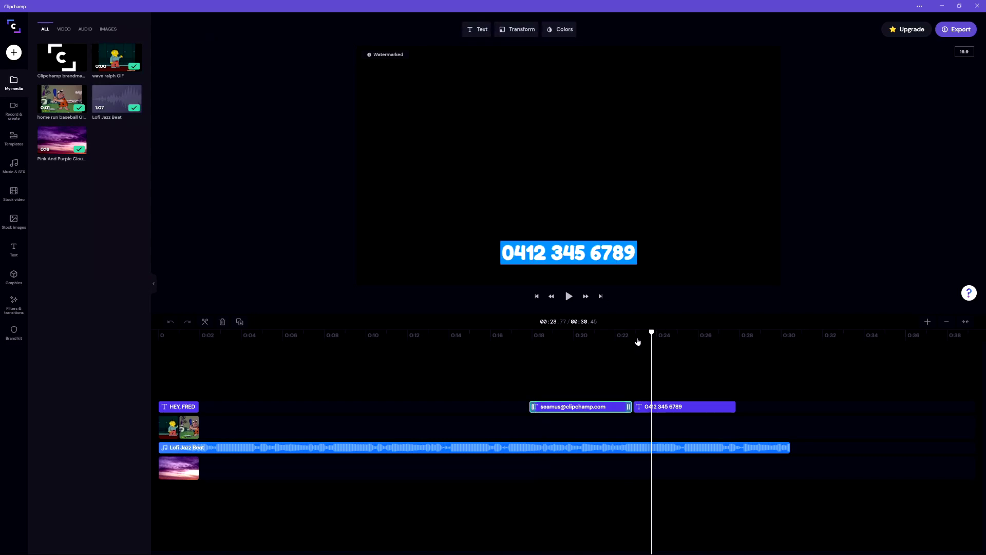
{"action": "left_click", "coordinate": [588, 335]}
{"action": "left_click", "coordinate": [474, 31]}
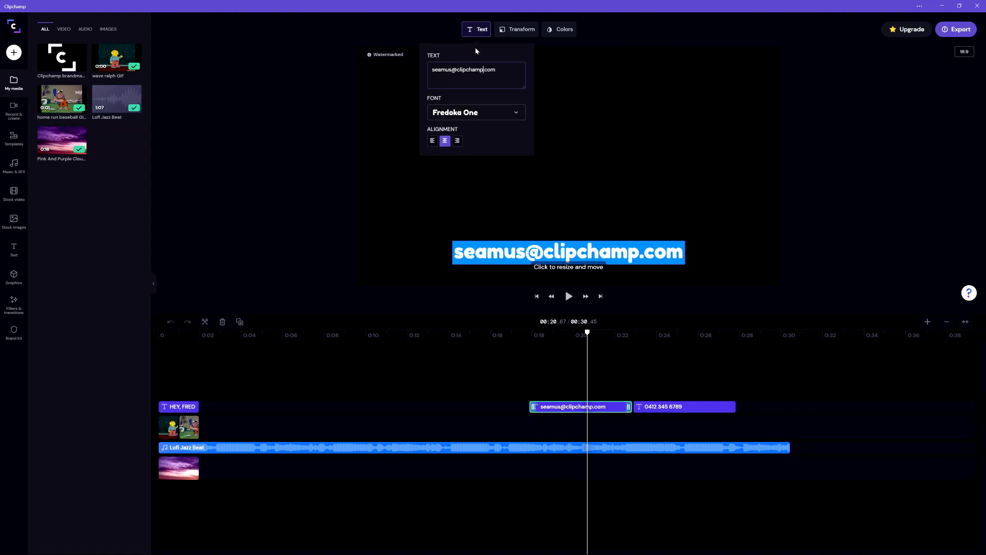
{"action": "left_click", "coordinate": [476, 31]}
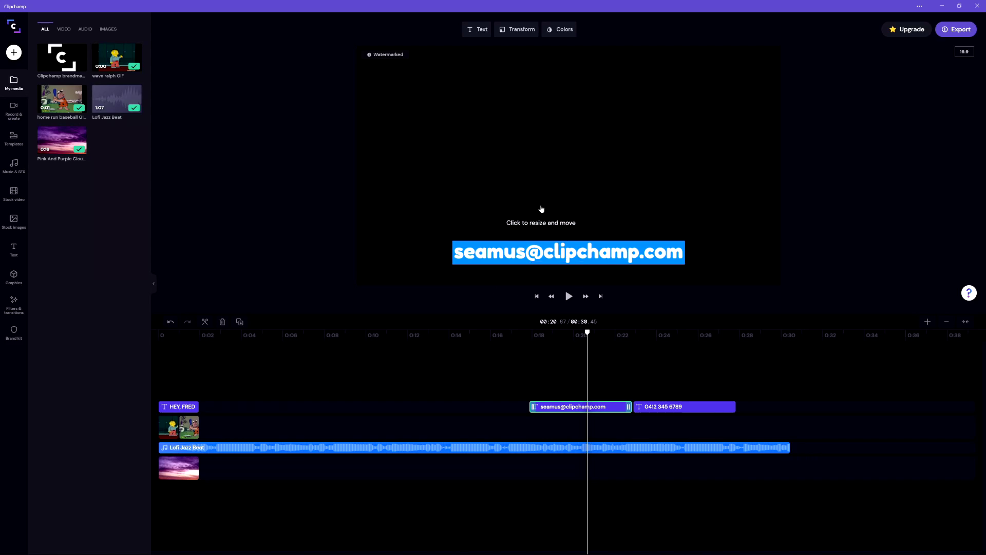
Start the export, open the format options and begin replacing the file name with 'So'.
{"action": "left_click", "coordinate": [956, 32]}
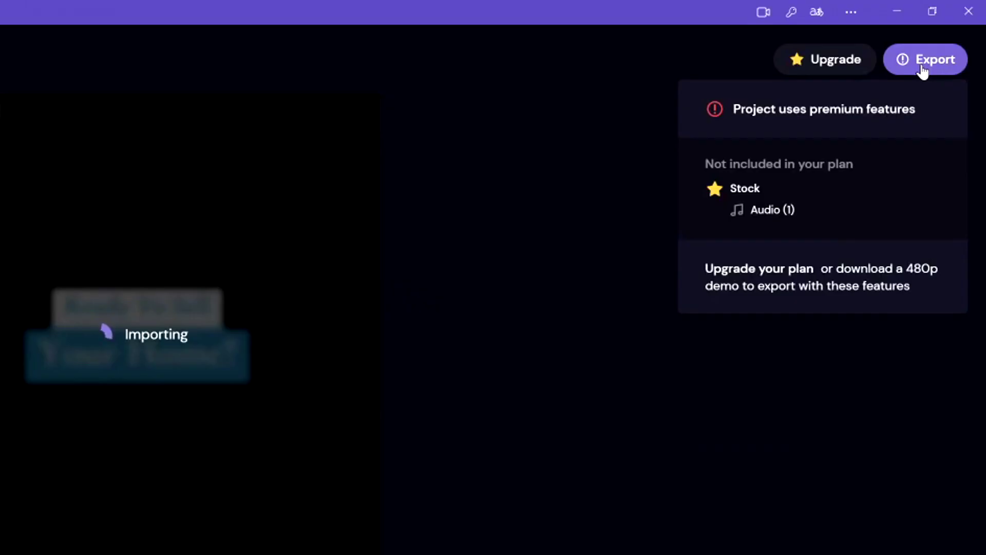
{"action": "left_click", "coordinate": [930, 63]}
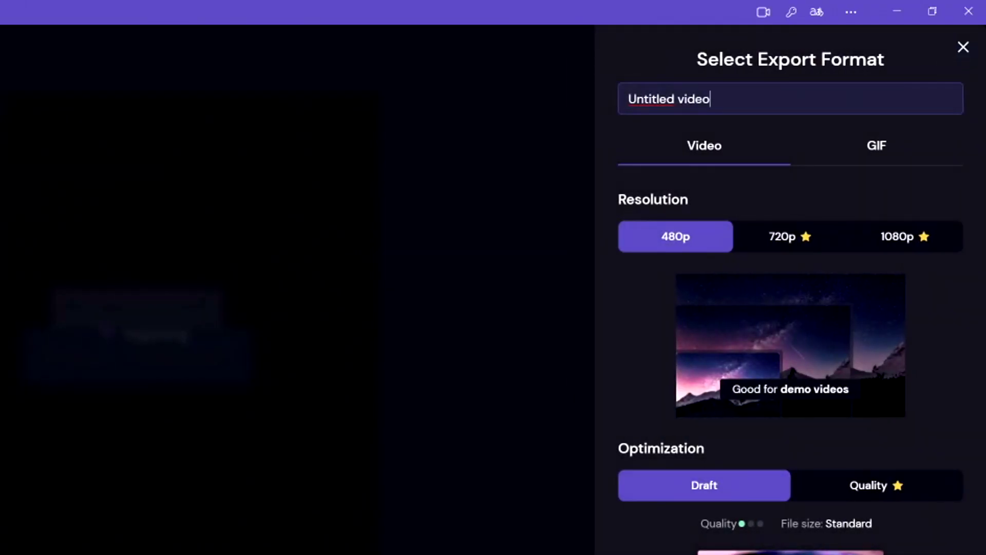
{"action": "key", "text": "ctrl+a"}
{"action": "type", "text": "So"}
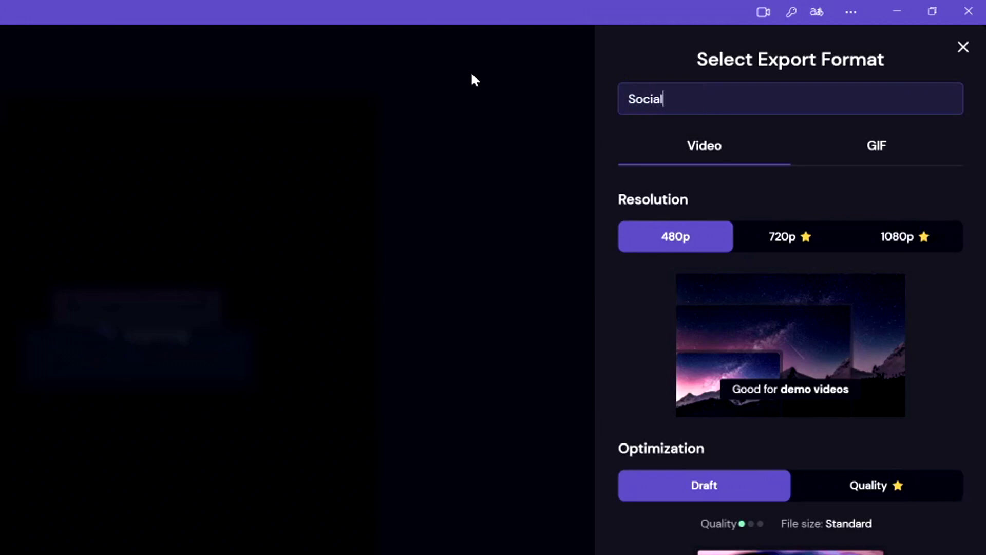